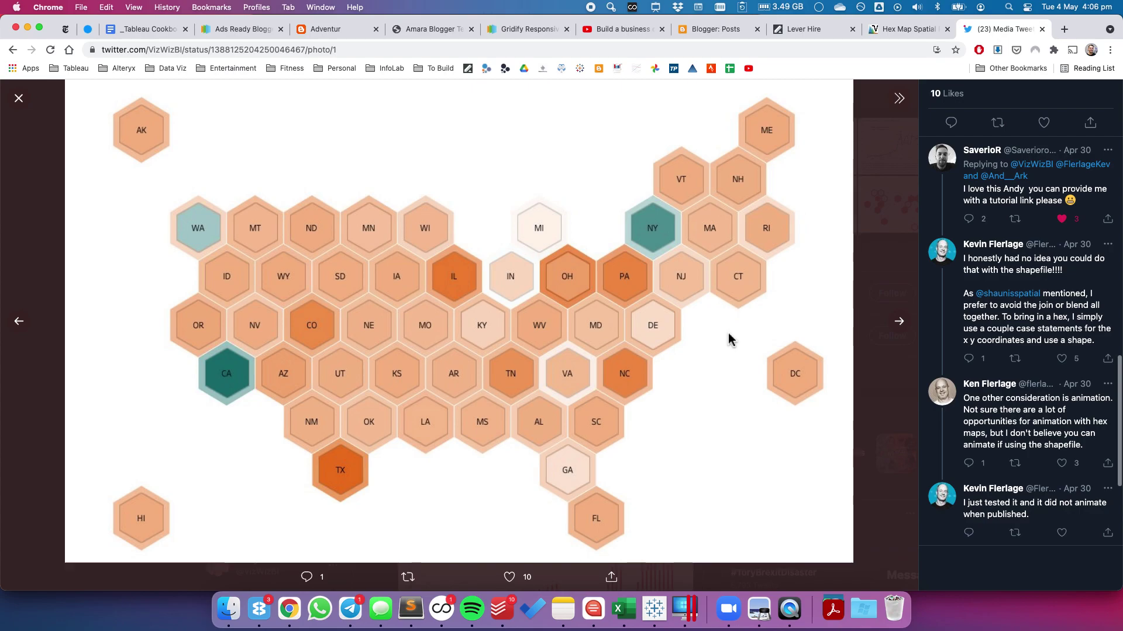
Review the hex map spatial file tutorial and the reference hex-in-hex tweet, then switch to Tableau Desktop.
click(899, 36)
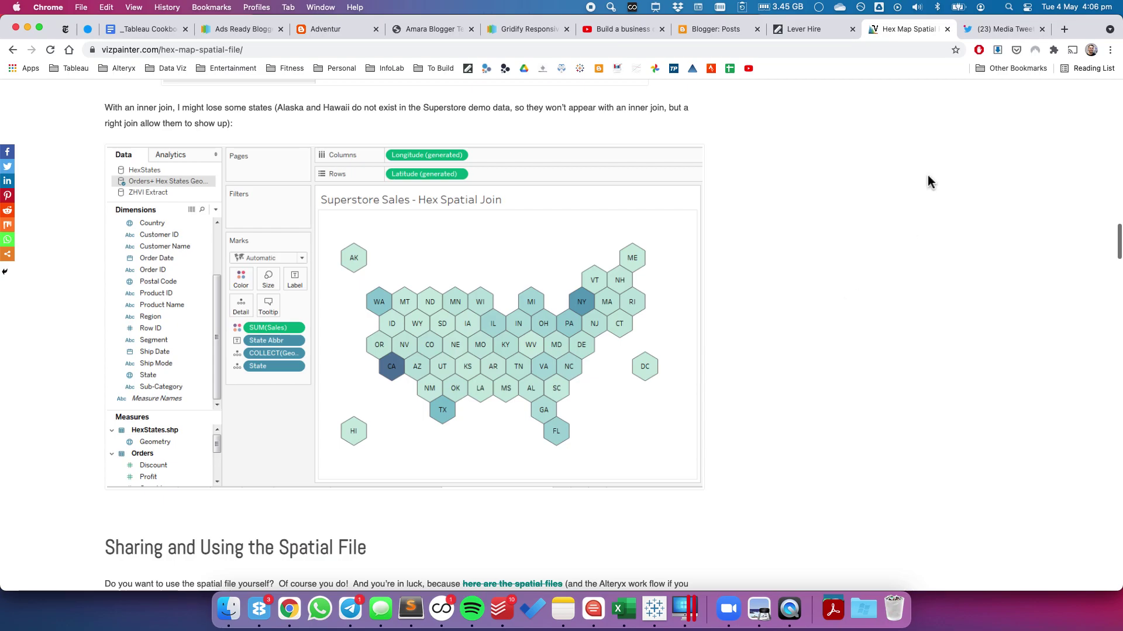
click(969, 36)
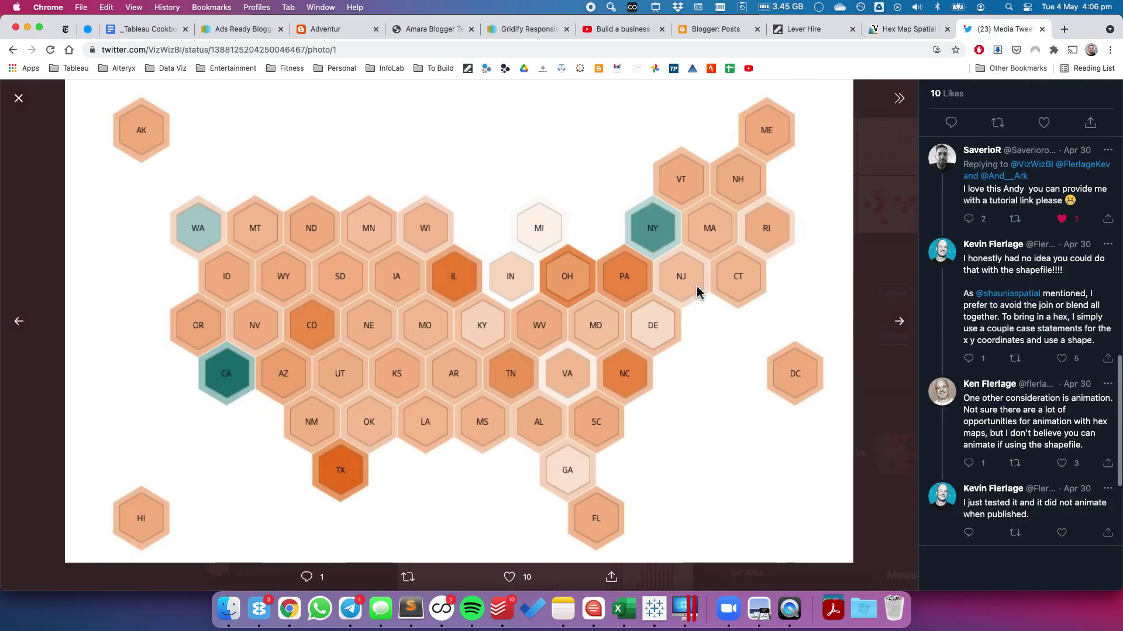
click(655, 609)
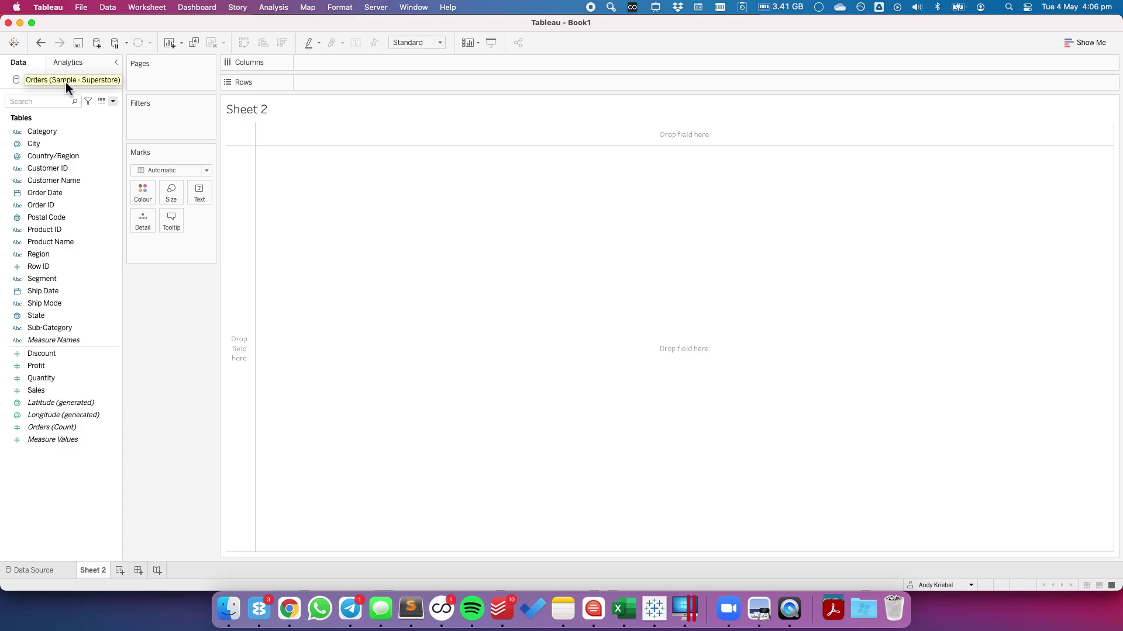
On the Superstore data source page, add HexStates.shp from the HexStates folder as a spatial file connection.
right_click(65, 81)
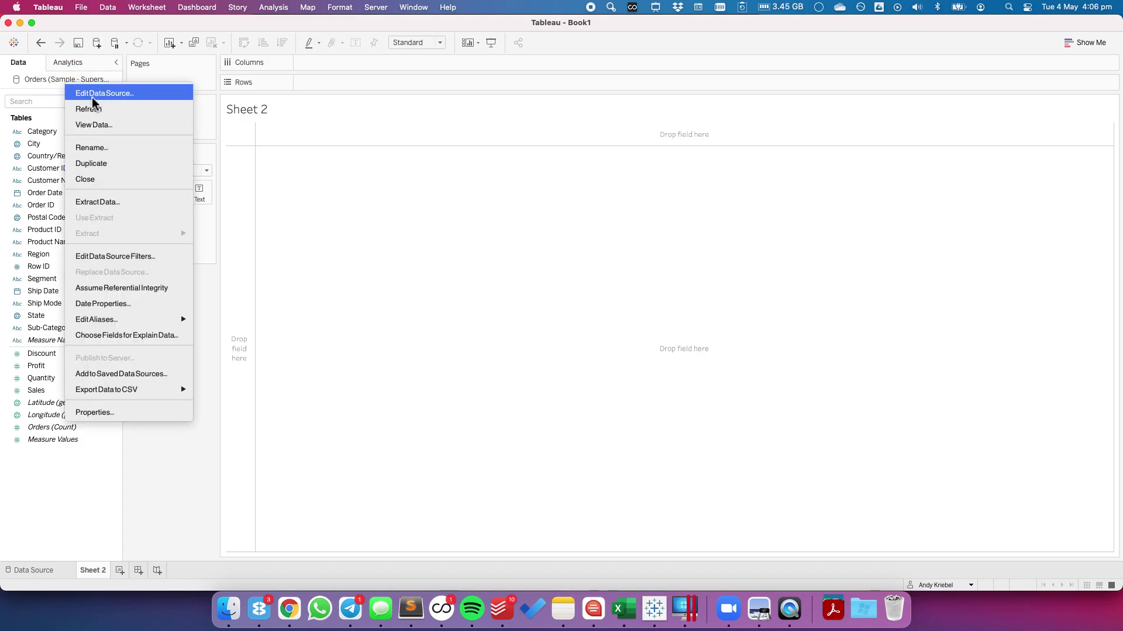
click(90, 94)
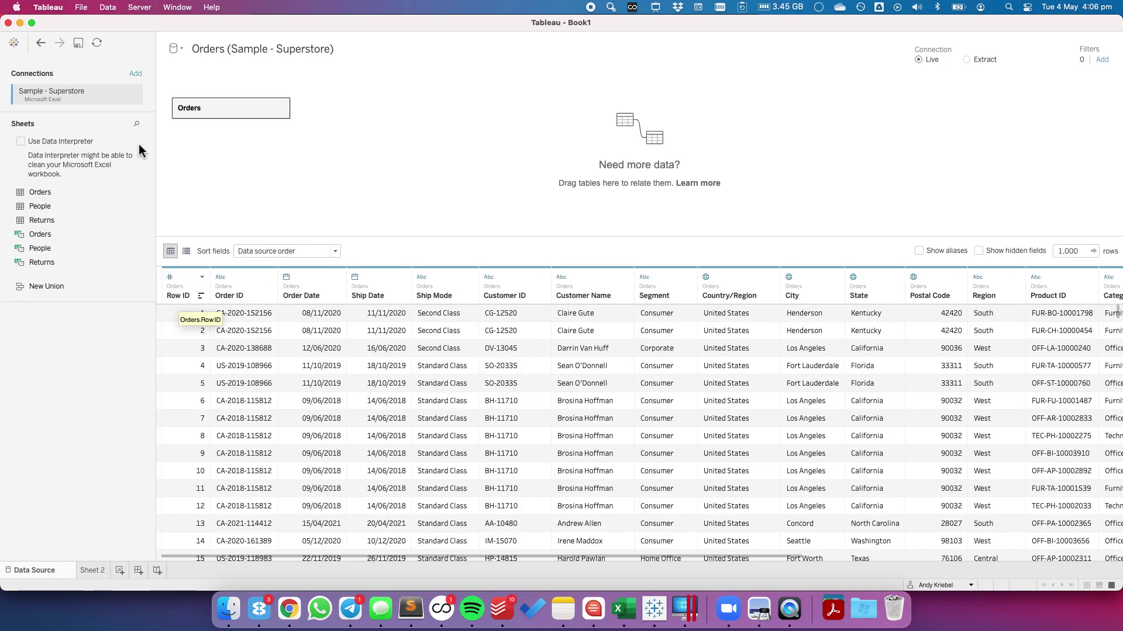
click(136, 75)
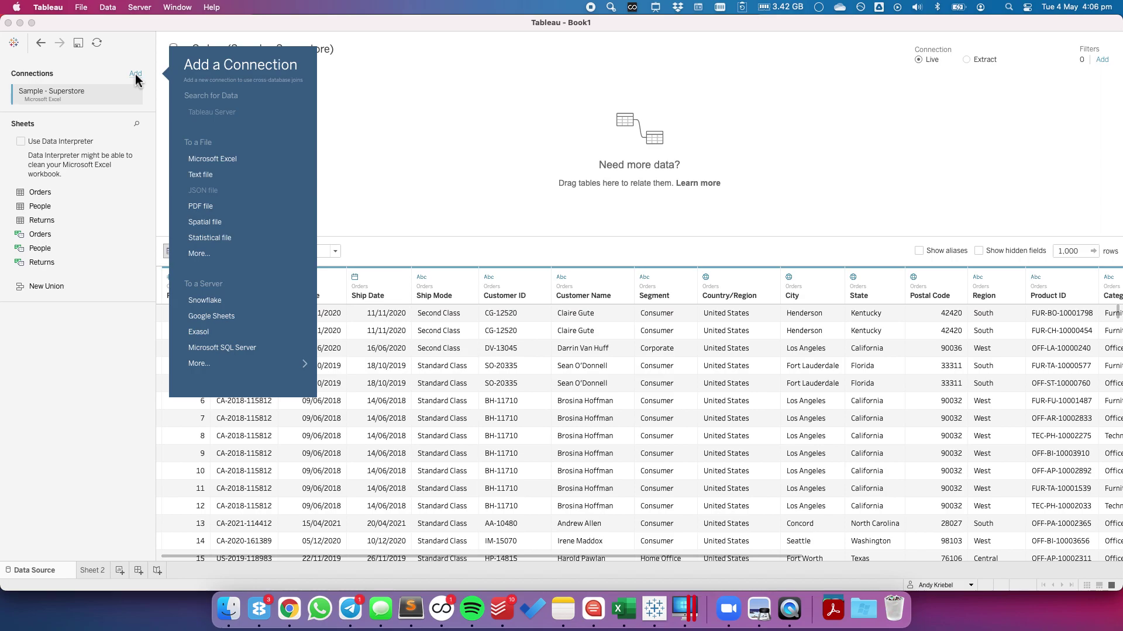
click(201, 227)
click(572, 111)
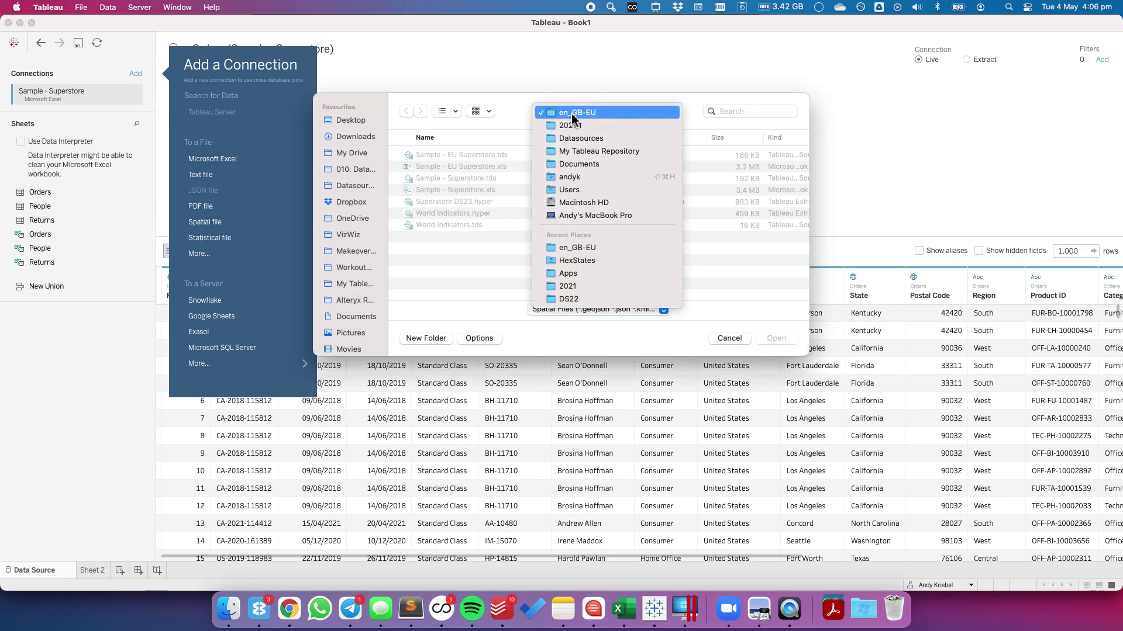
click(575, 257)
click(454, 180)
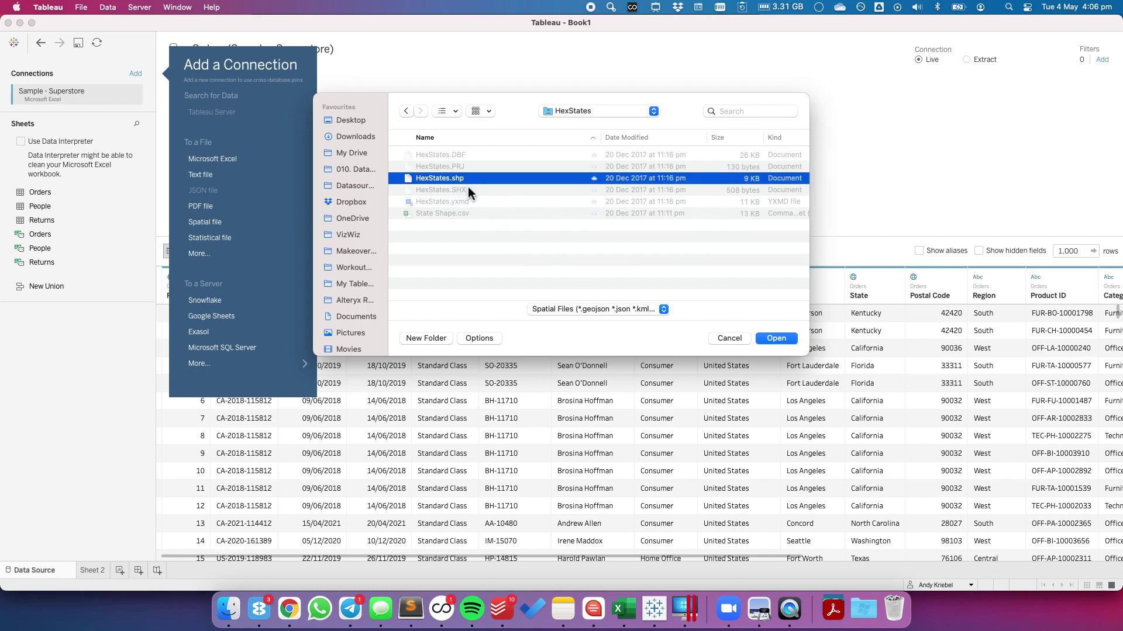
click(775, 338)
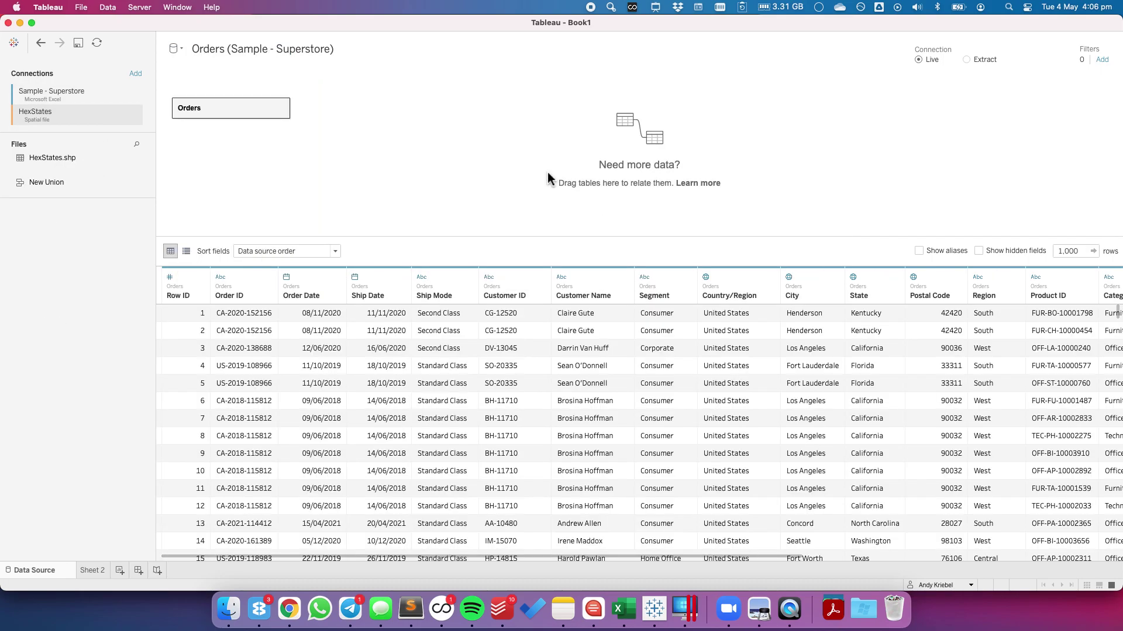
Relate HexStates.shp to Orders on State, with cardinality set to One on both sides.
drag(117, 159, 378, 122)
click(322, 109)
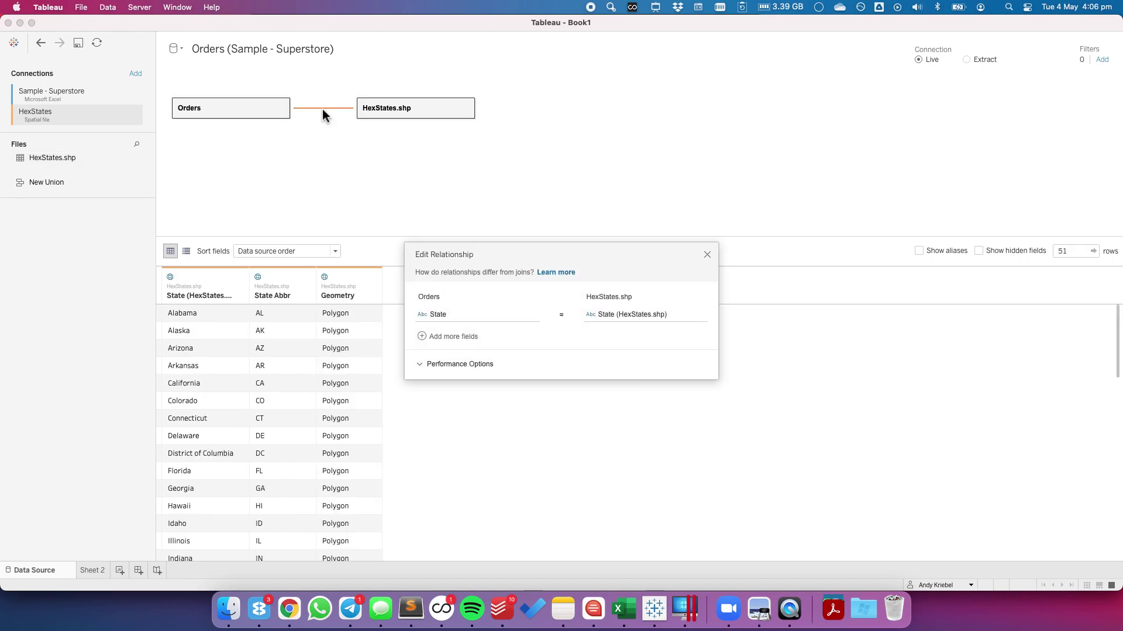
click(433, 366)
click(437, 431)
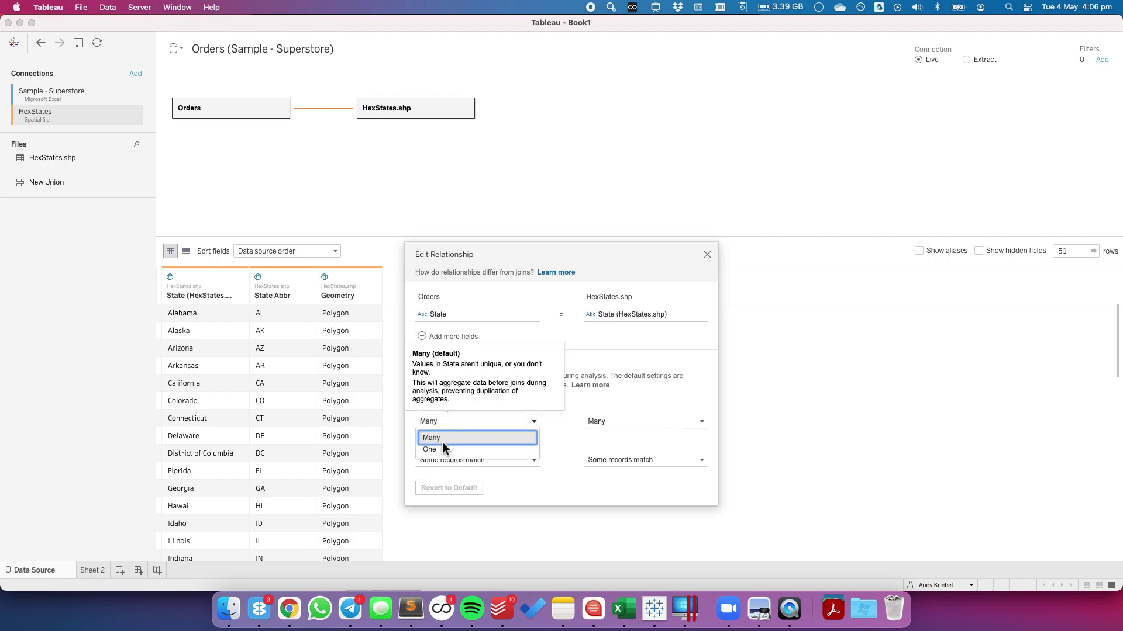
click(441, 438)
click(652, 430)
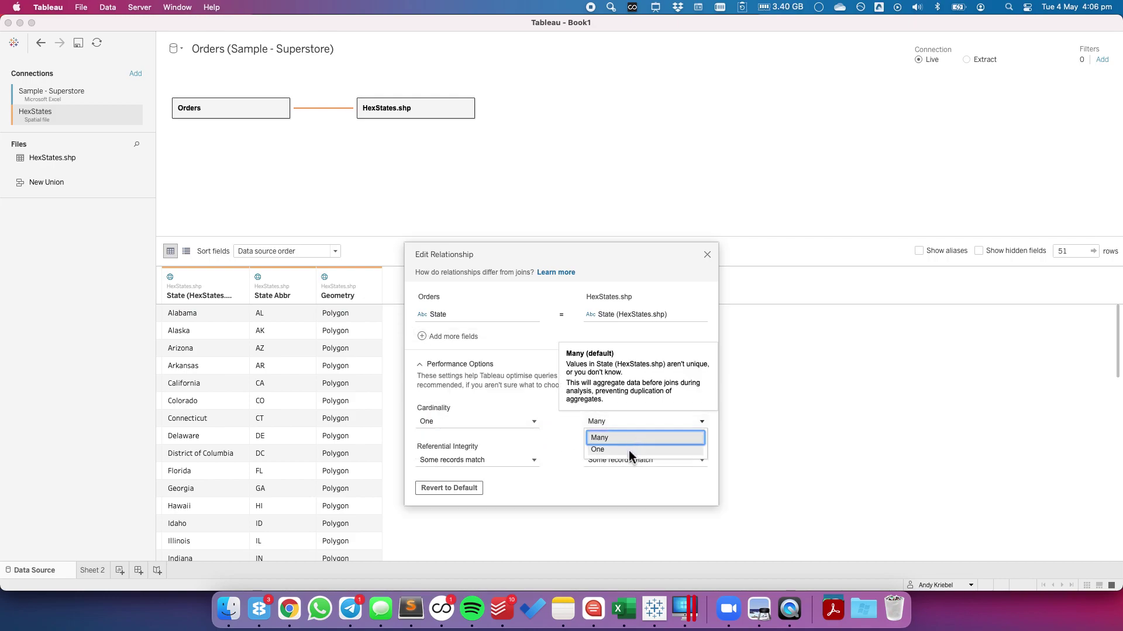
click(630, 455)
click(707, 255)
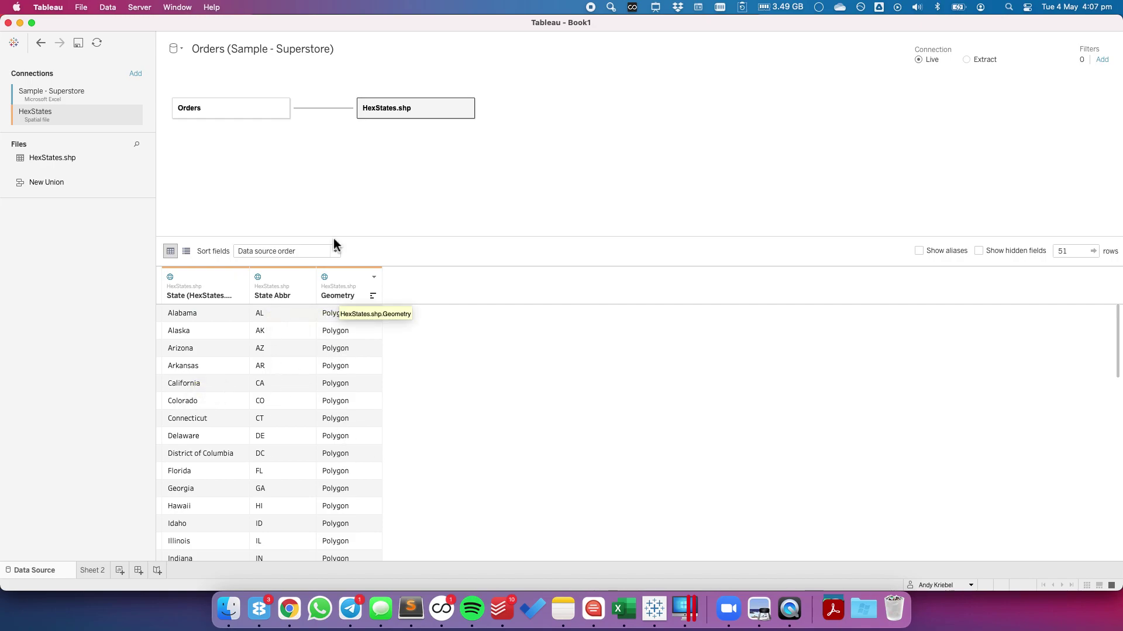
click(350, 49)
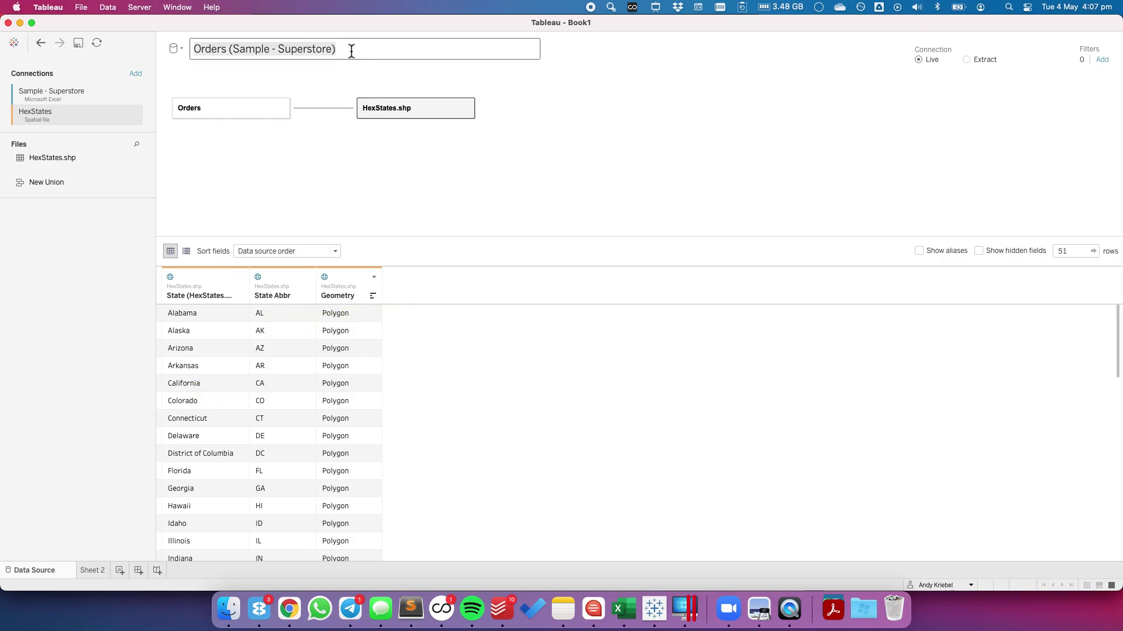
Name the data source 'Superstore w/ Hex Map' and go back to Sheet 2.
text(Superst)
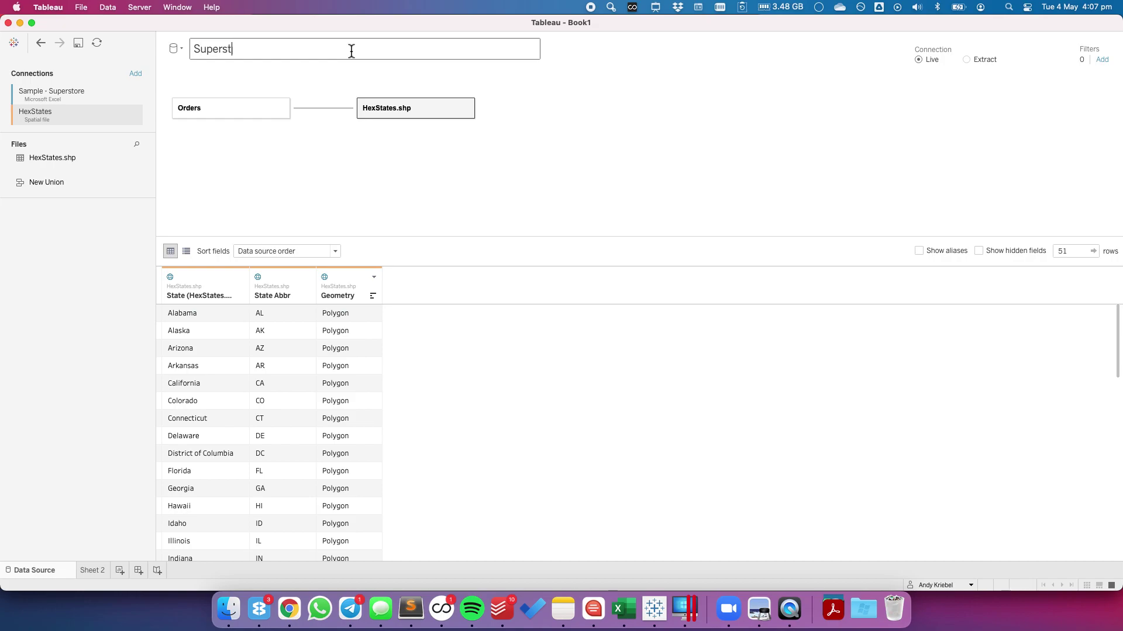
text(ore w/ Hex Map)
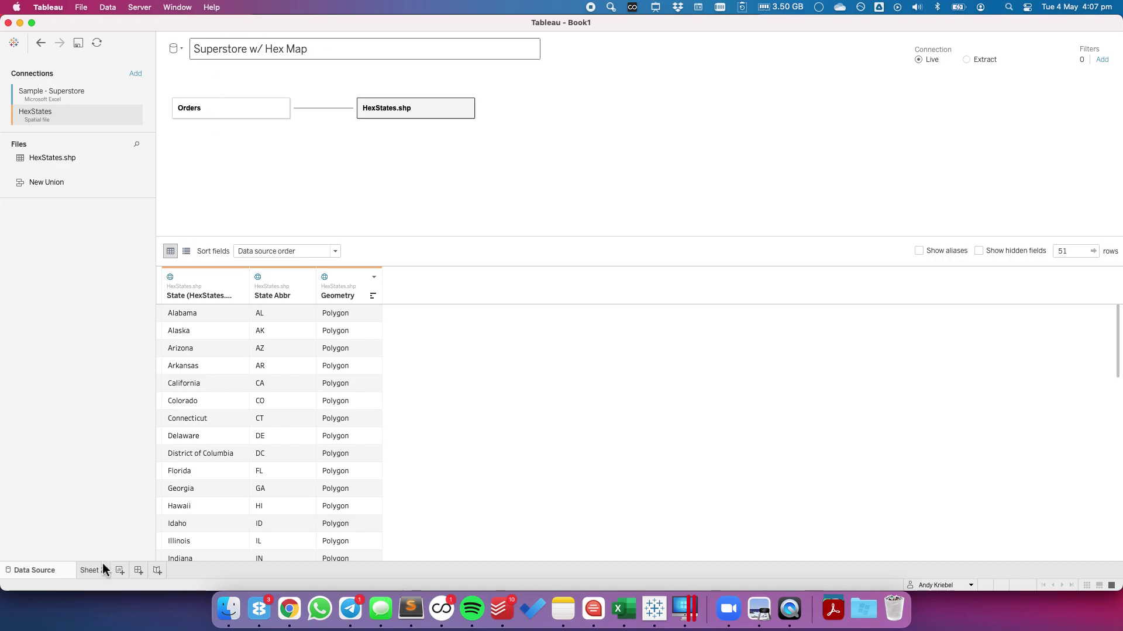
click(96, 570)
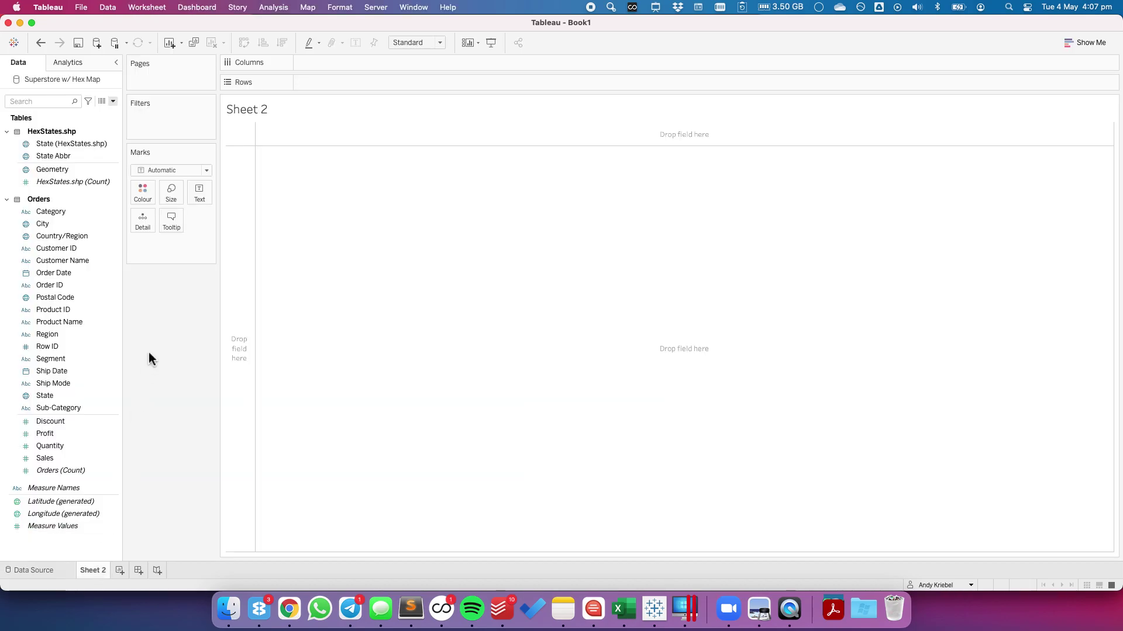
Put Geometry in the view and State Abbr on Detail to get one hexagon per state.
click(75, 170)
drag(75, 170, 421, 288)
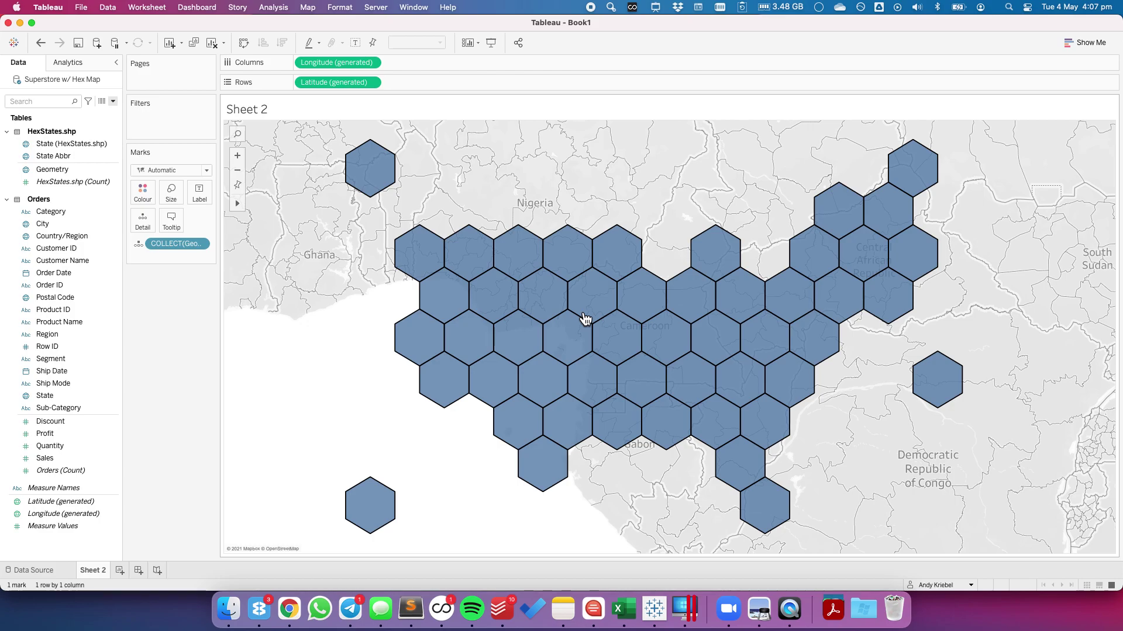
click(70, 157)
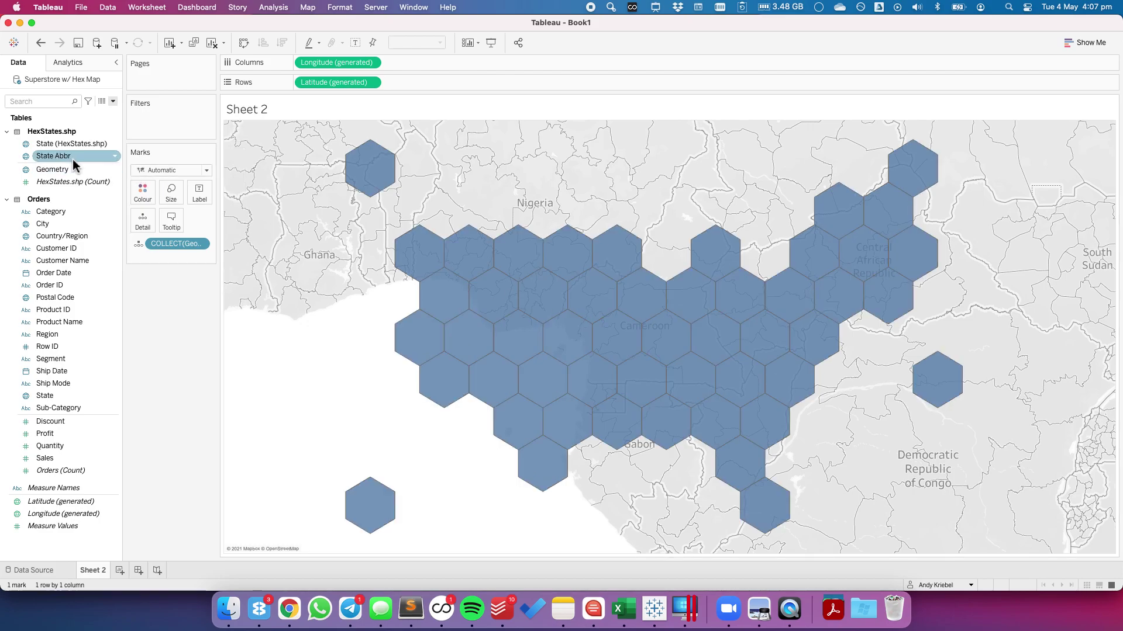
drag(58, 162, 170, 257)
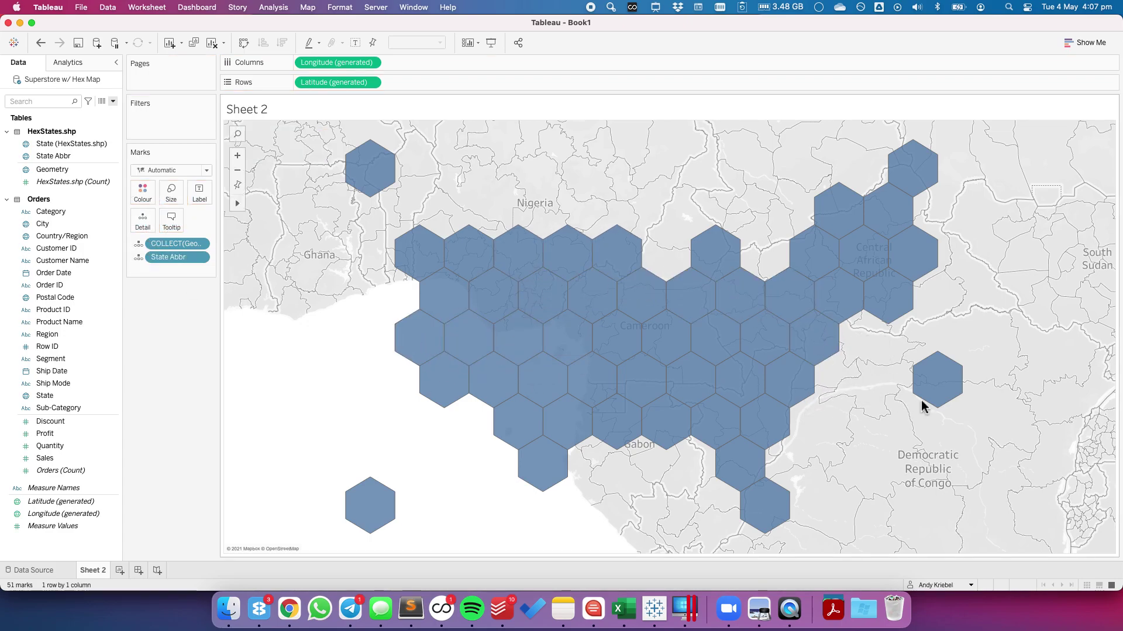
right_click(325, 244)
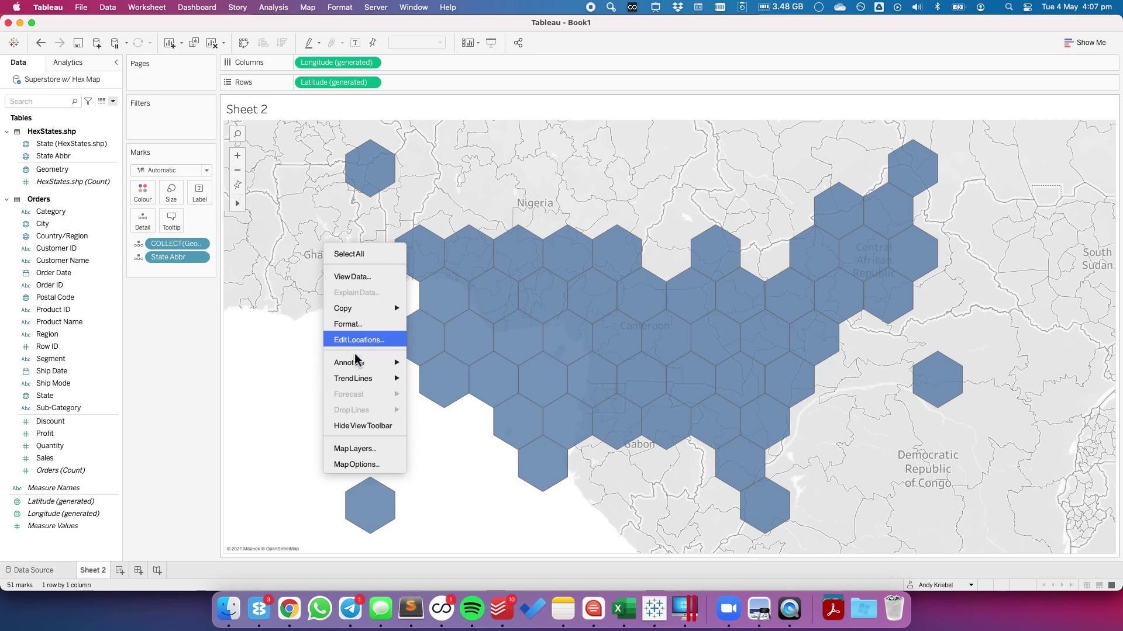
Set the map layers washout to 100% so the hexagons sit on a blank background.
click(360, 453)
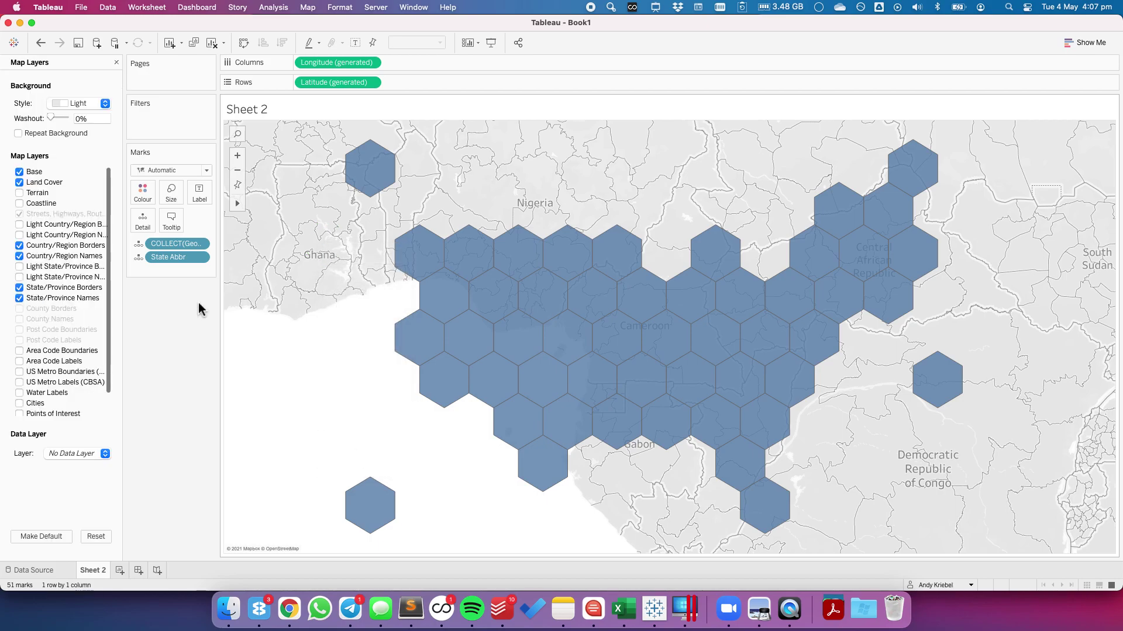
drag(53, 120, 70, 121)
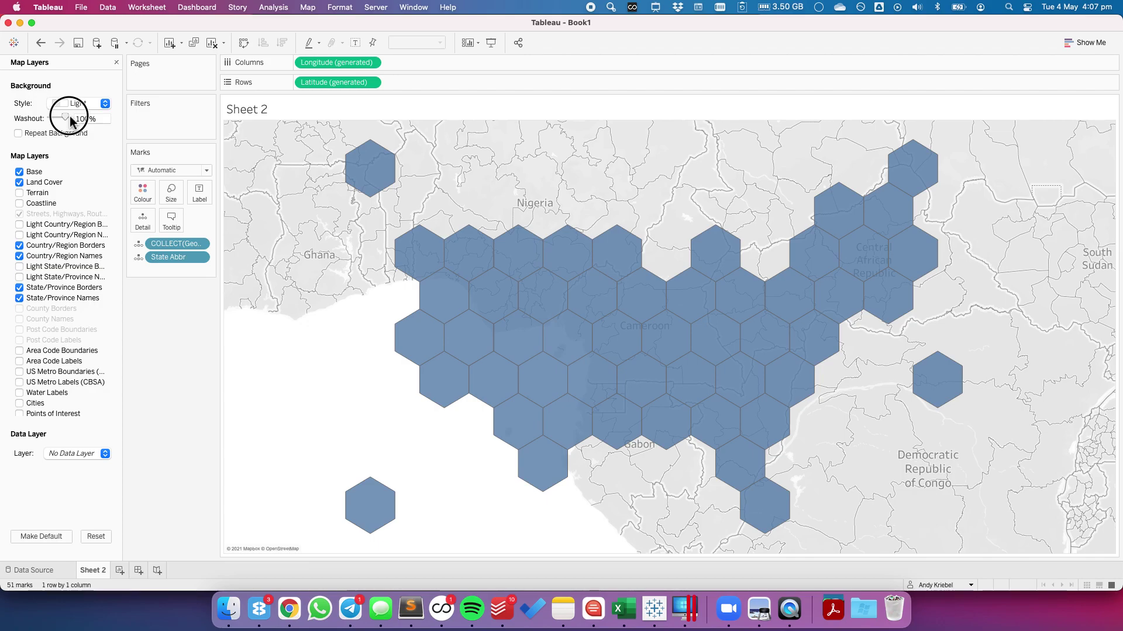
drag(69, 116, 69, 116)
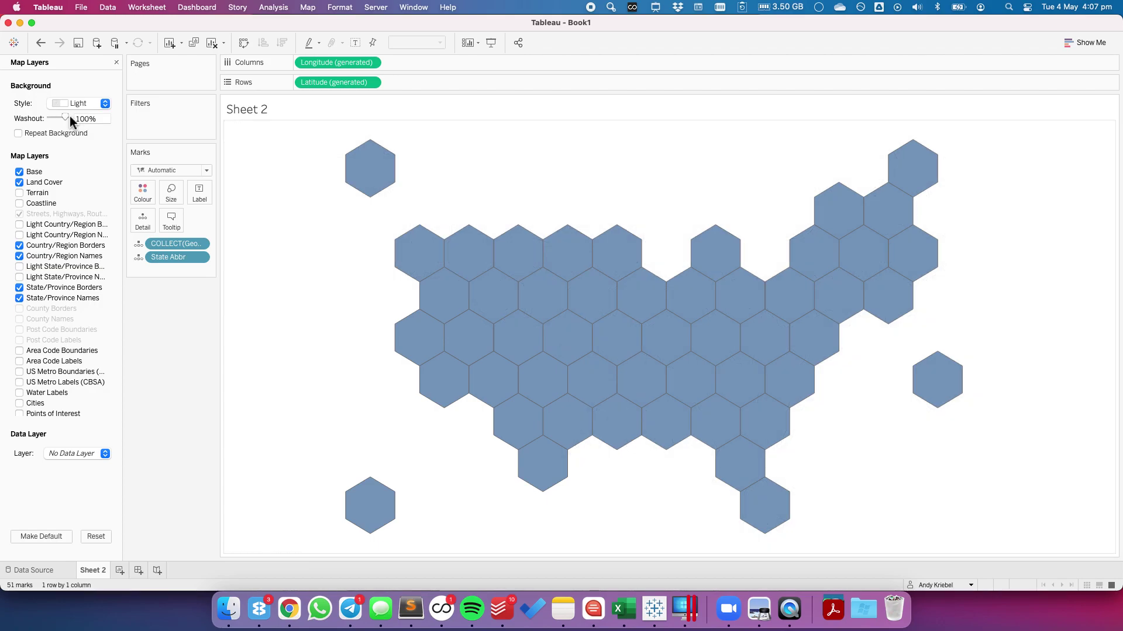
click(116, 63)
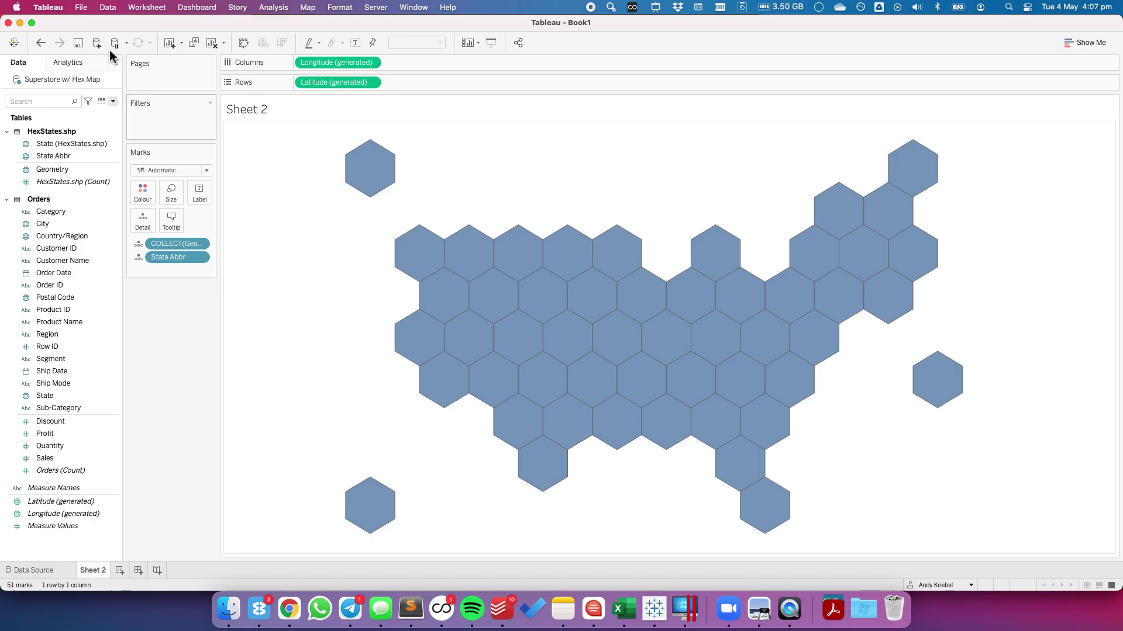
click(112, 102)
Start a new calculated field named 'Profit Ratio 2020'.
click(91, 116)
text(Prof)
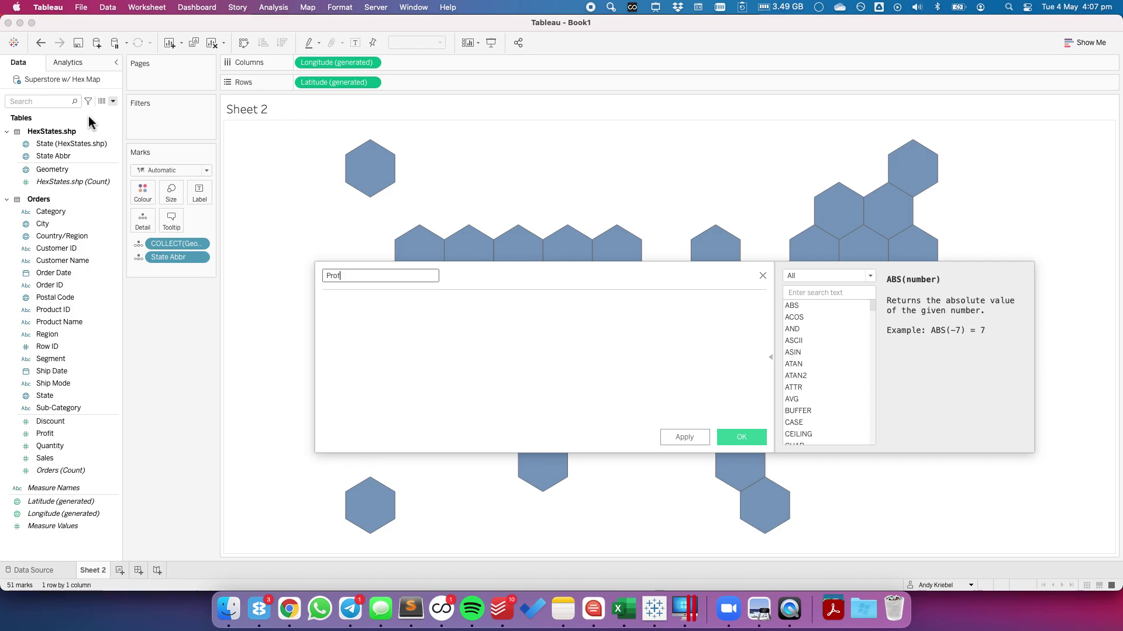
text(it Ratio)
key(Tab)
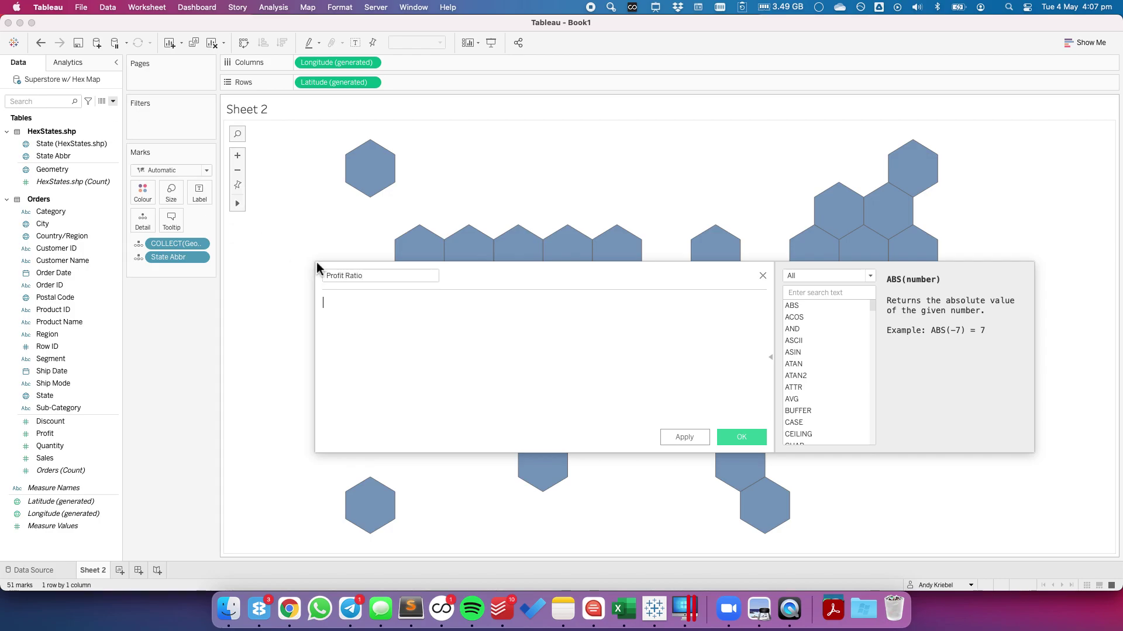
click(372, 278)
text(202)
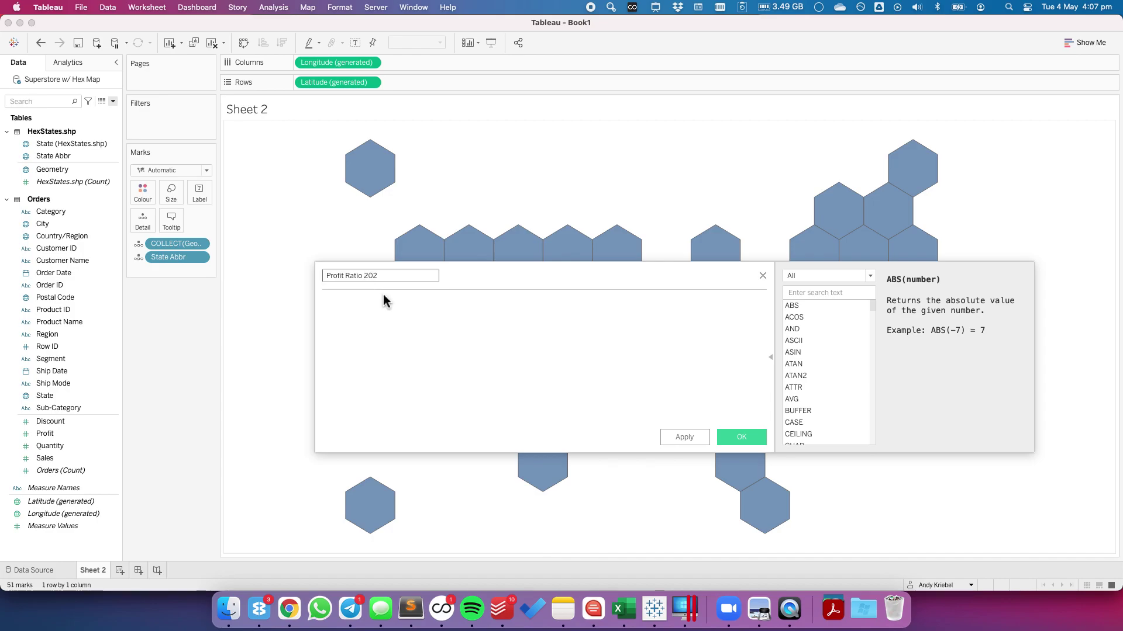
text(0)
click(392, 332)
Write the 2020 profit expression INT(YEAR([Order Date])=2020) * [Profit].
text(IF year)
key(Return)
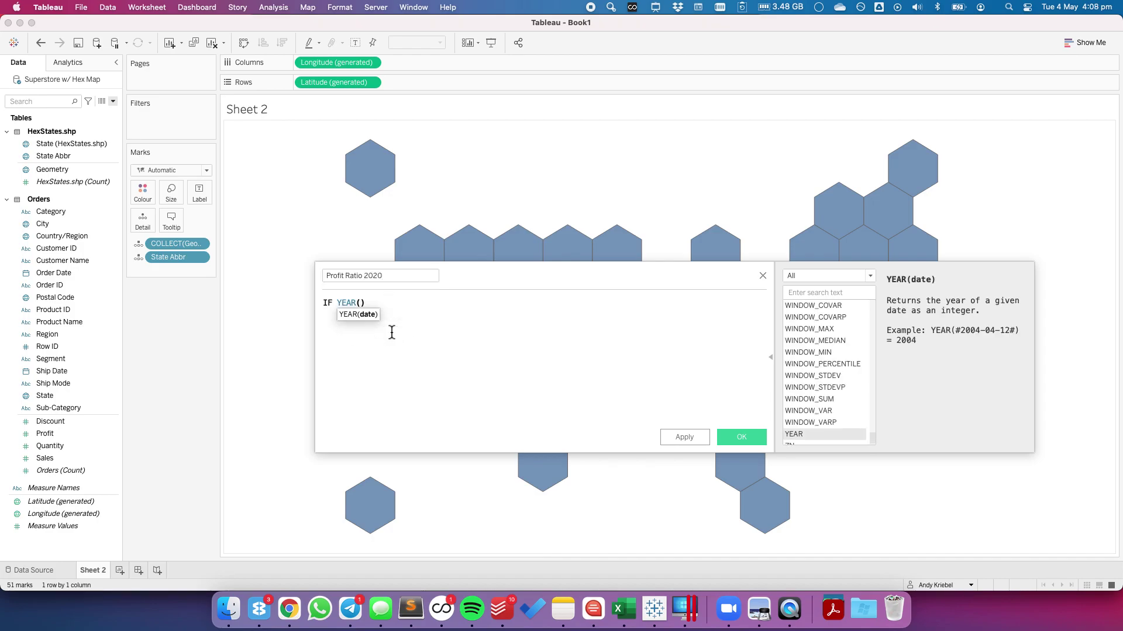
key(super+a)
text(INT)
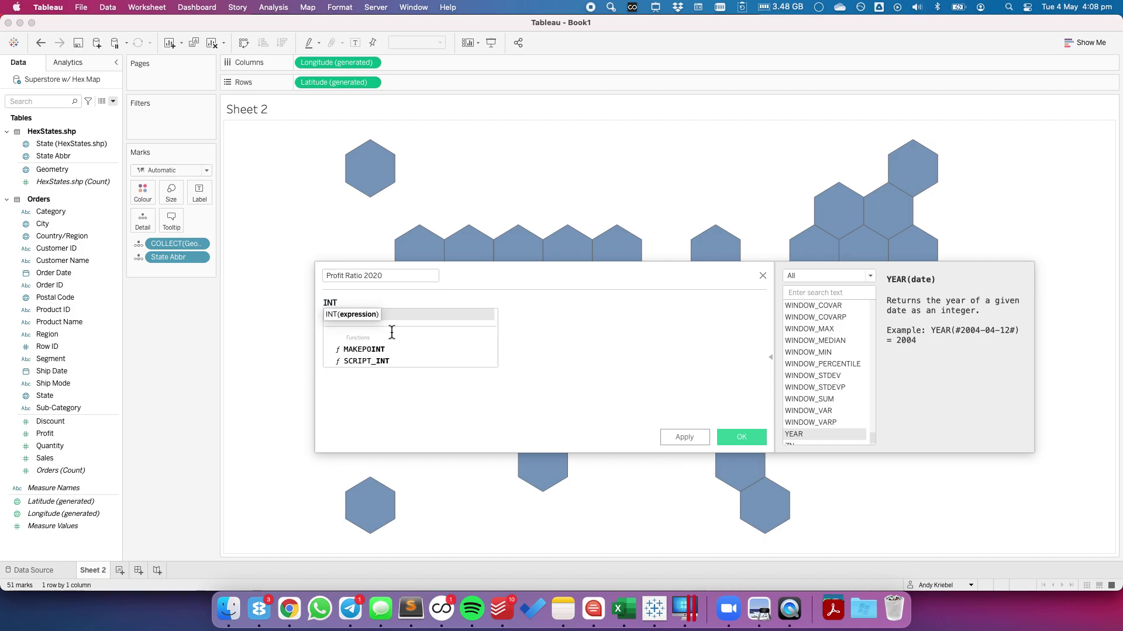
key(Return)
text(year)
key(Return)
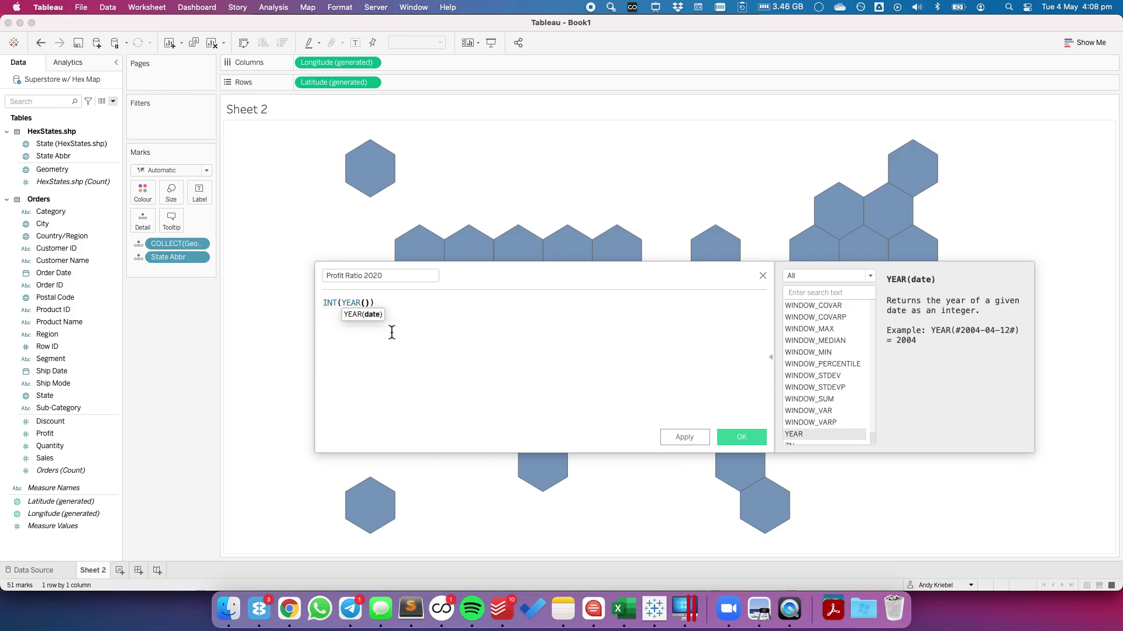
text(oder)
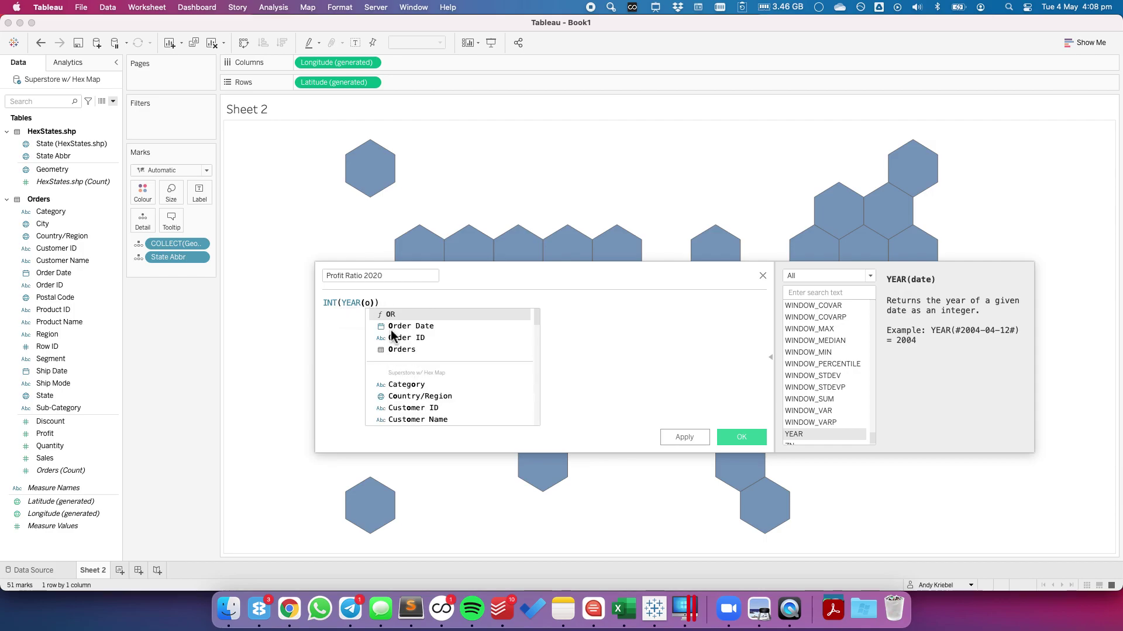
key(Return)
key(Right)
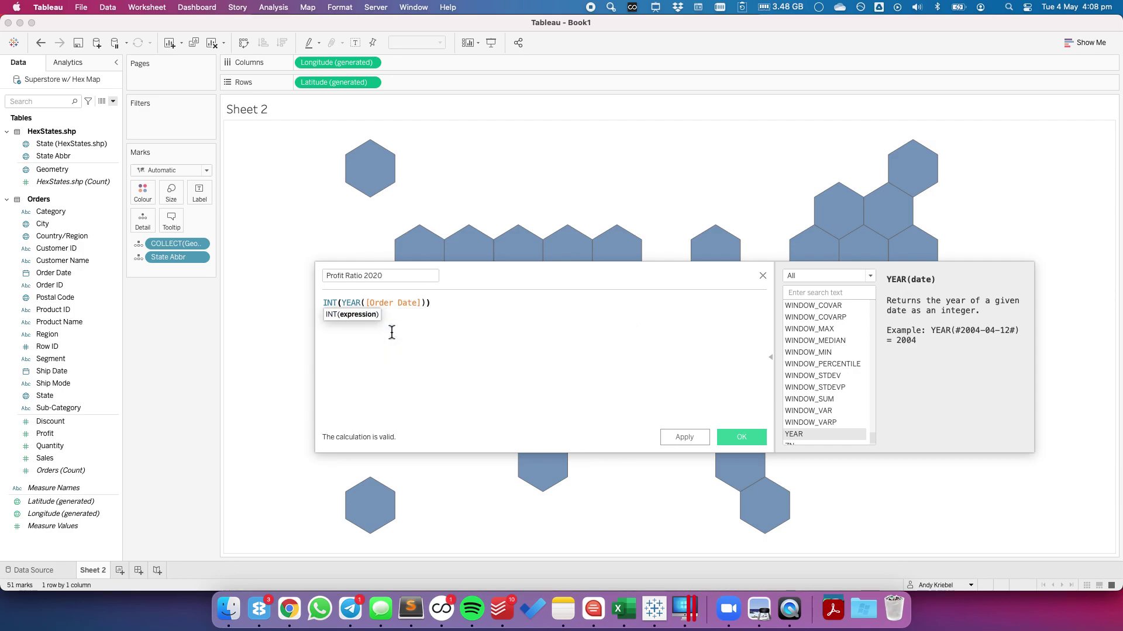
text(=2020)
key(Right)
text(* prof)
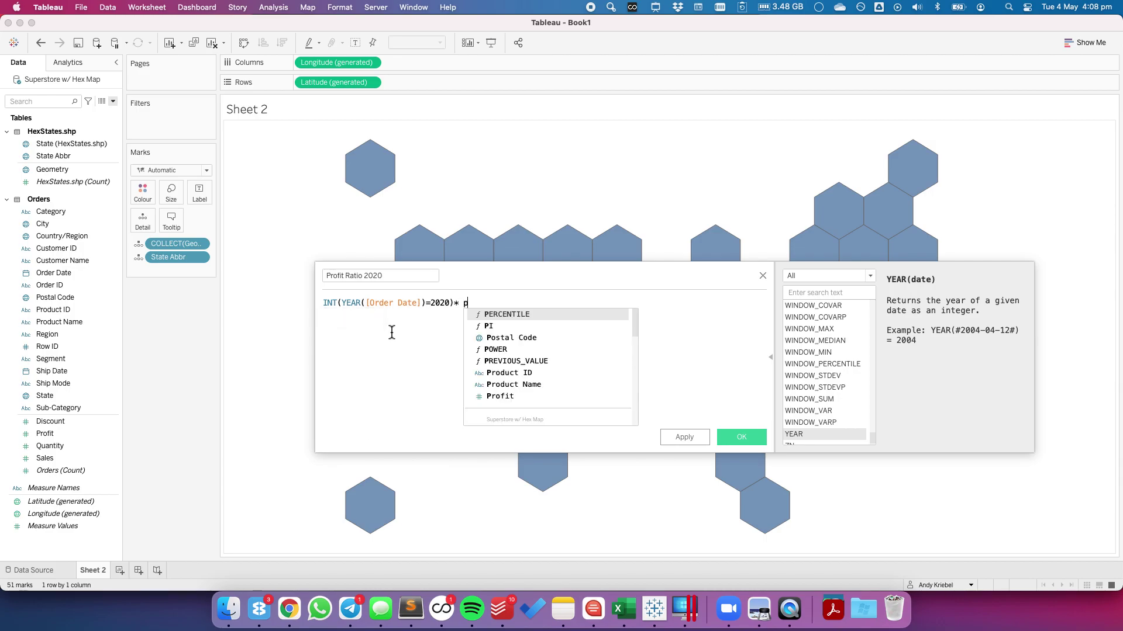
key(Return)
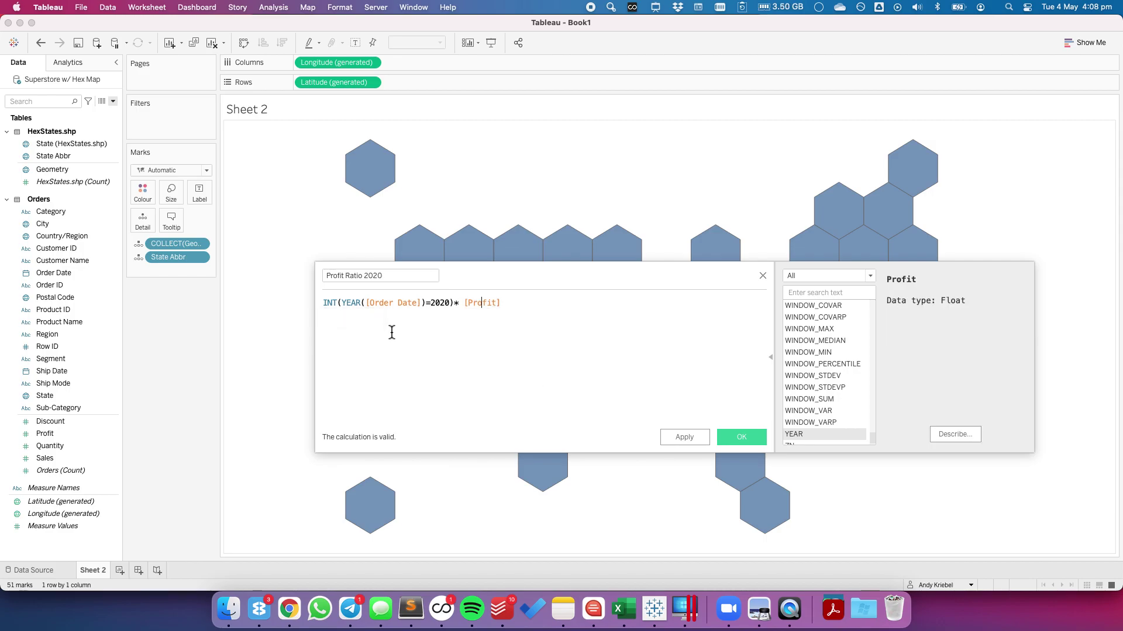
Wrap the expression in SUM and divide it by the same SUM using Sales, then save.
key(Home)
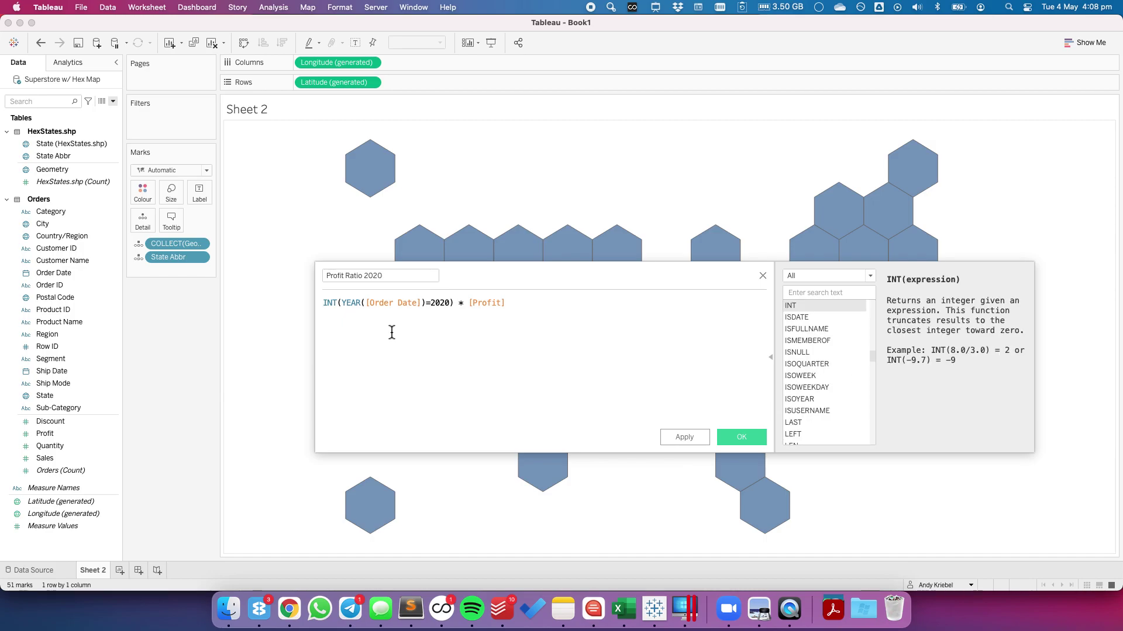
text(SUM()
key(End)
text())
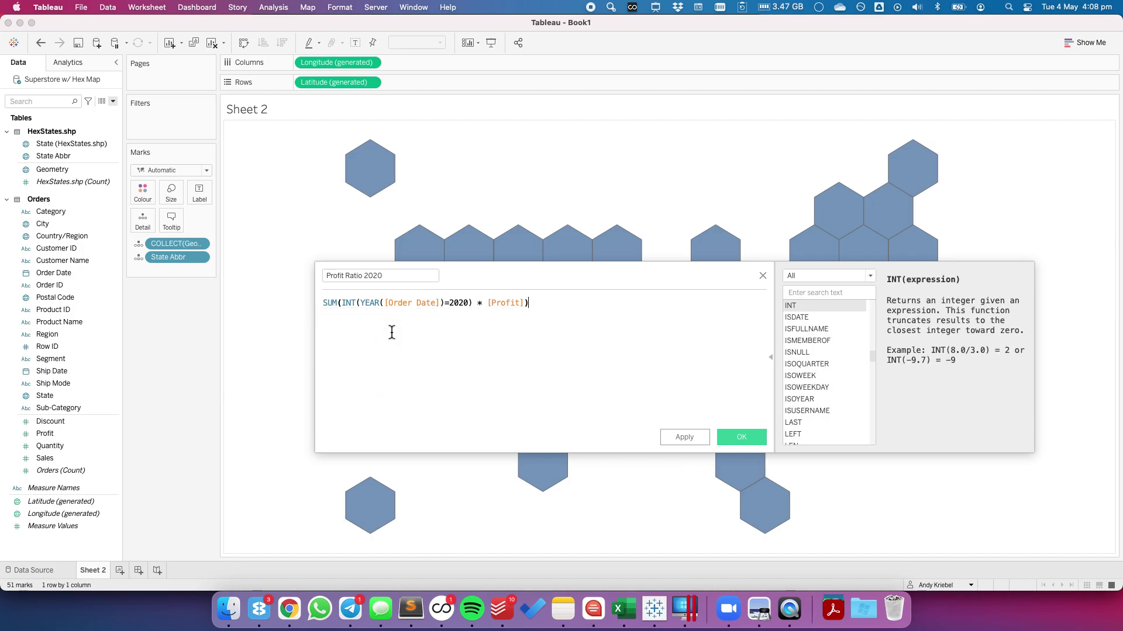
key(Return)
text(SUM(INT(YEAR([Order Date])=2020) * [Profit]))
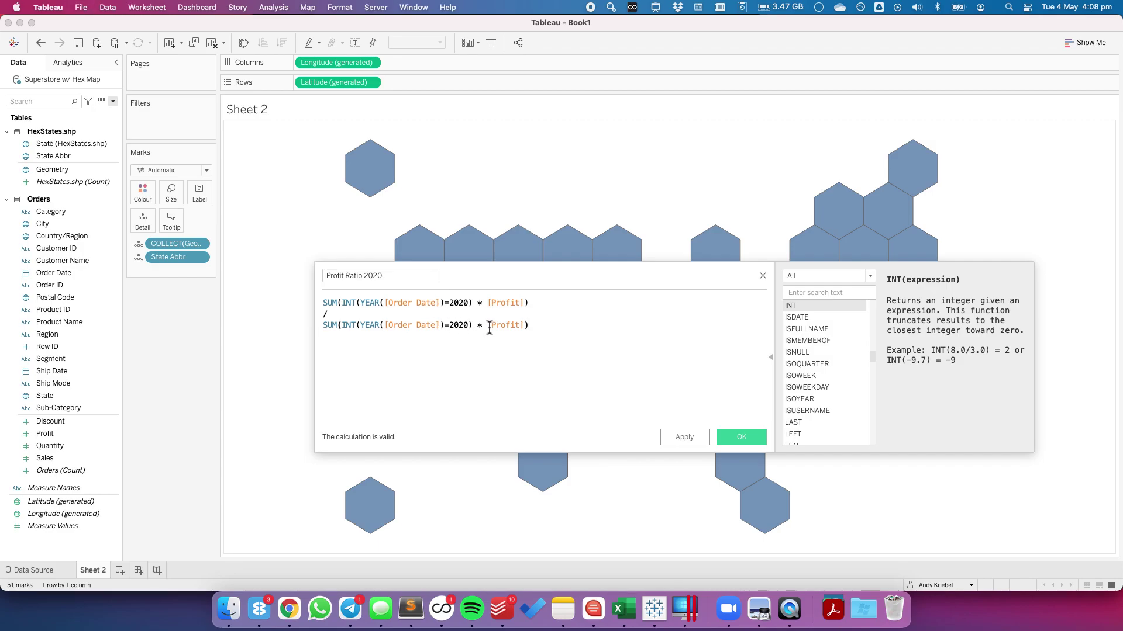
click(498, 327)
double_click(497, 325)
text(Sales)
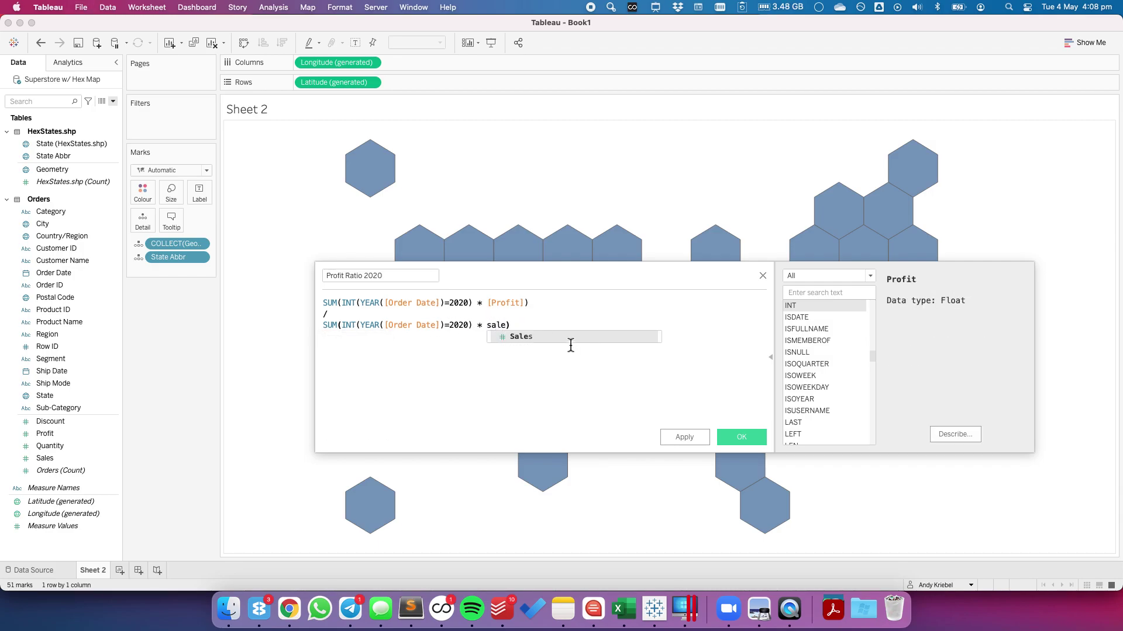
click(567, 342)
click(737, 437)
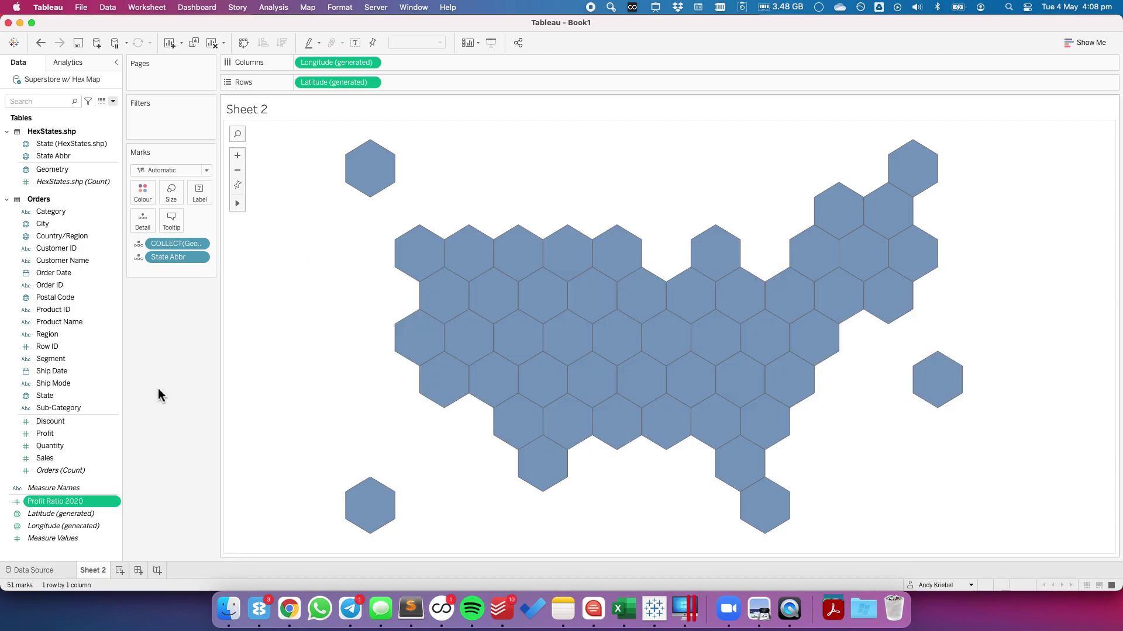
Duplicate the field as 'Profit Ratio 2021' with the year changed to 2021.
right_click(75, 500)
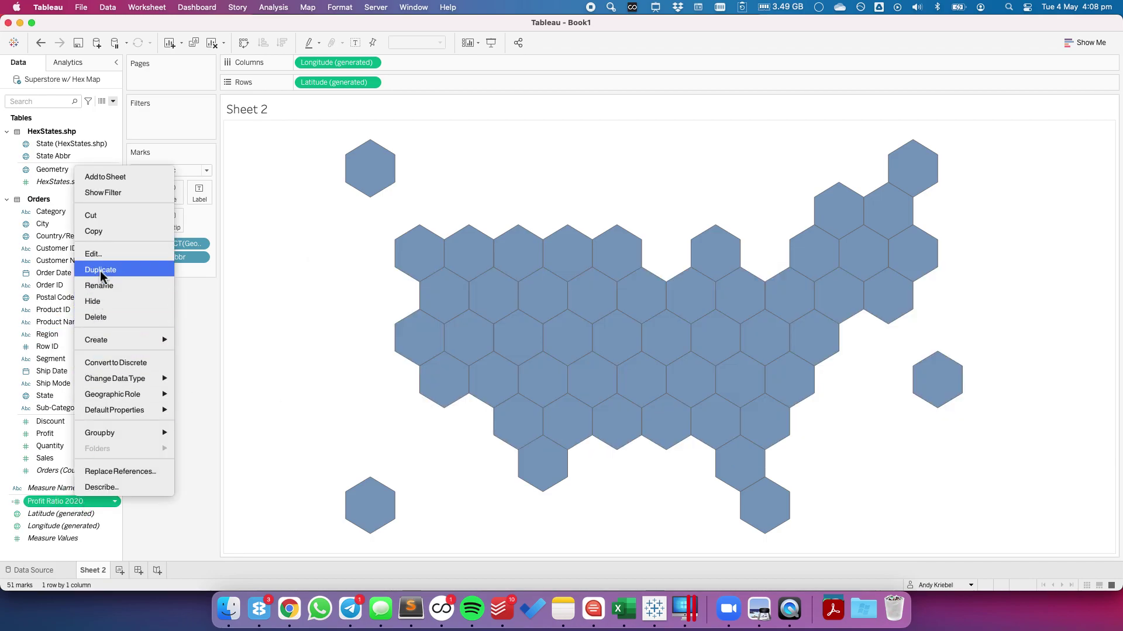
click(78, 509)
right_click(78, 508)
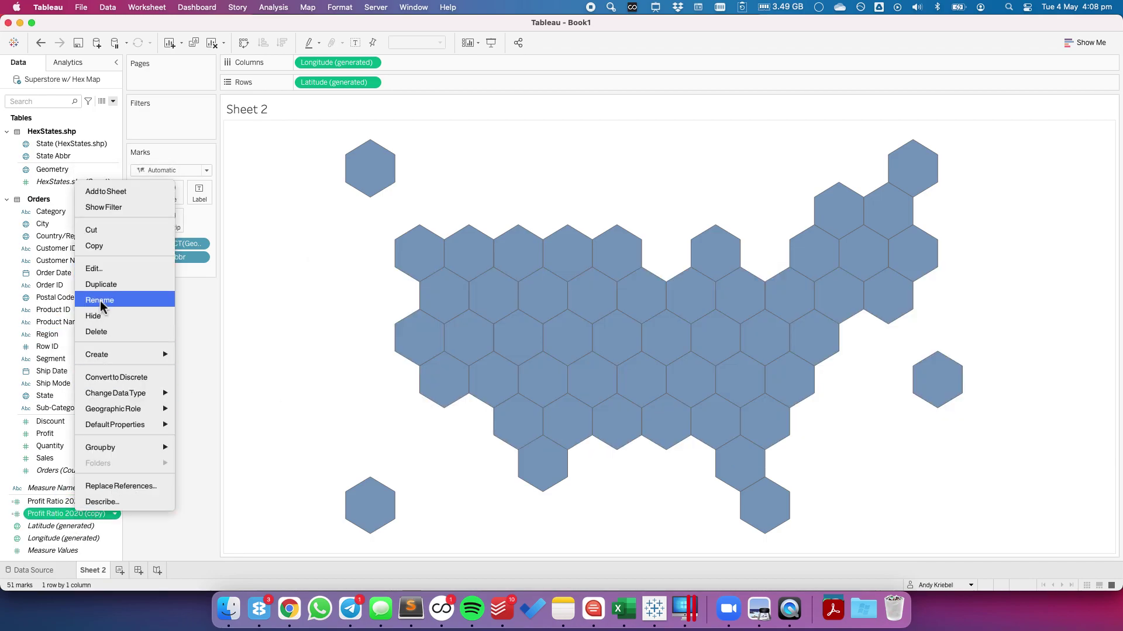
click(94, 268)
click(379, 275)
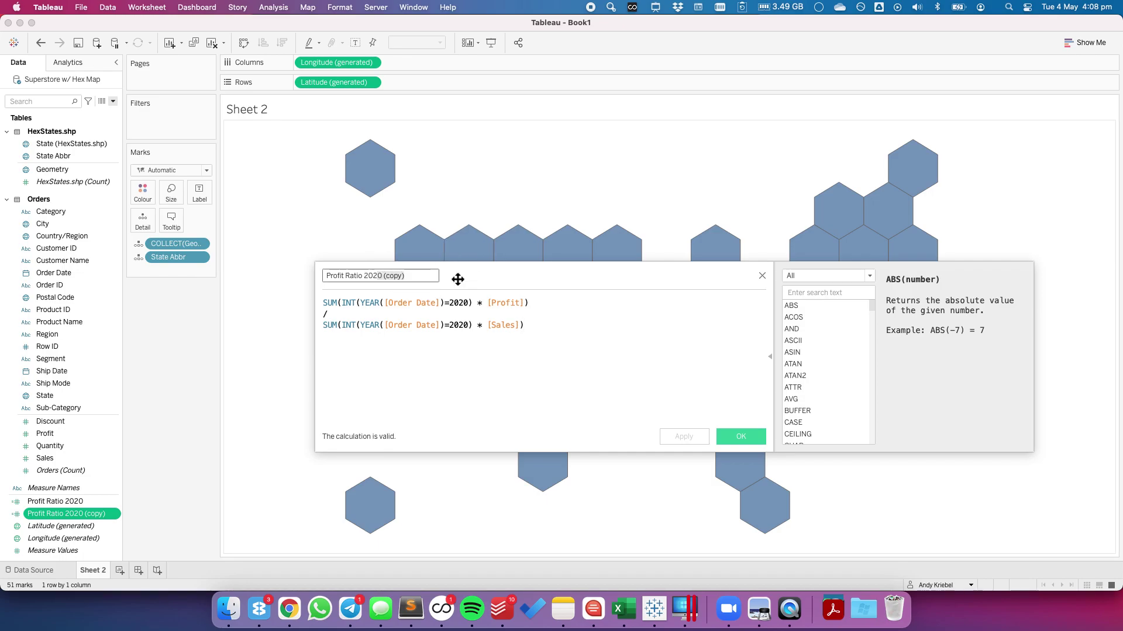
key(Delete)
key(Delete)
key(Delete)
key(Delete)
key(Delete)
key(Delete)
key(Delete)
key(Delete)
text(1)
double_click(459, 303)
text(2021)
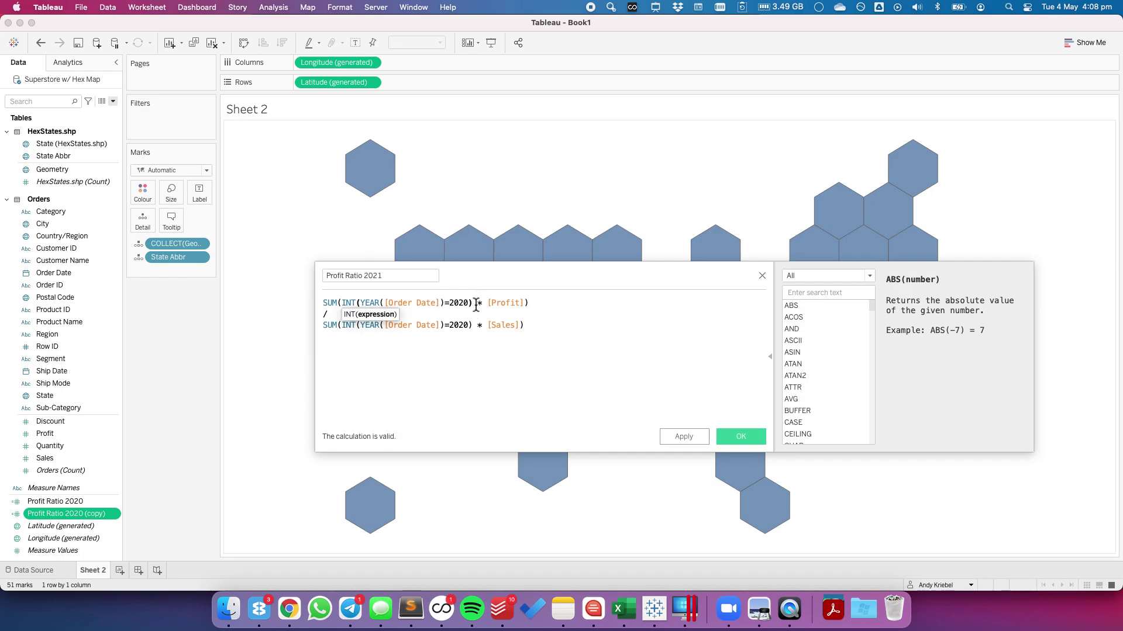
key(Down)
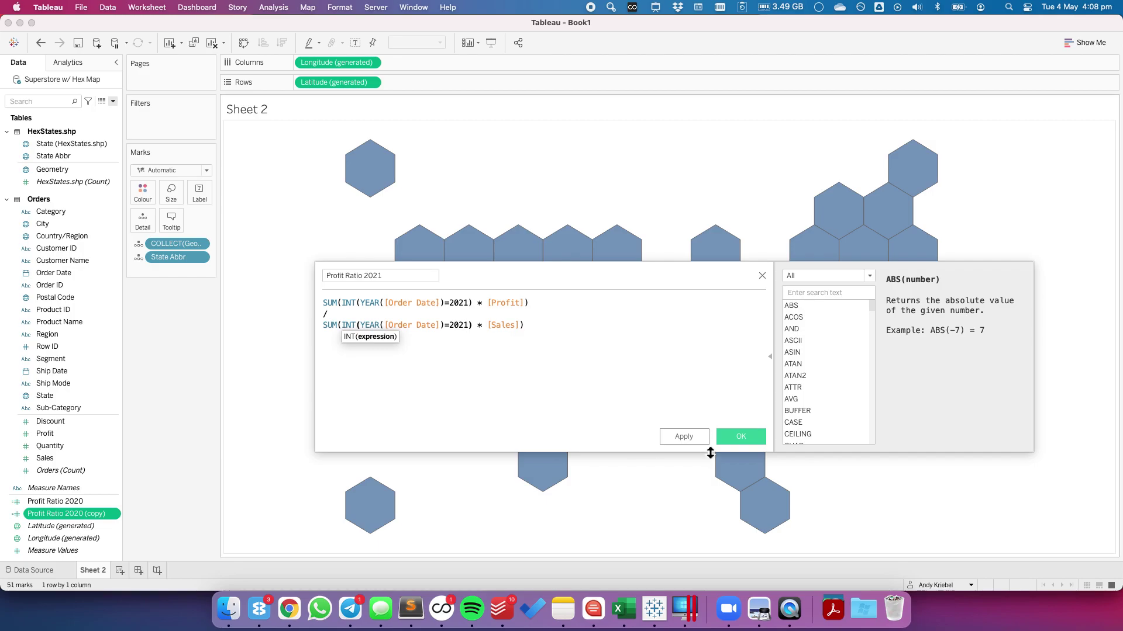
click(740, 437)
Colour the hexes by Profit Ratio 2020 and duplicate Latitude on Rows to stack a second map.
drag(47, 502, 142, 194)
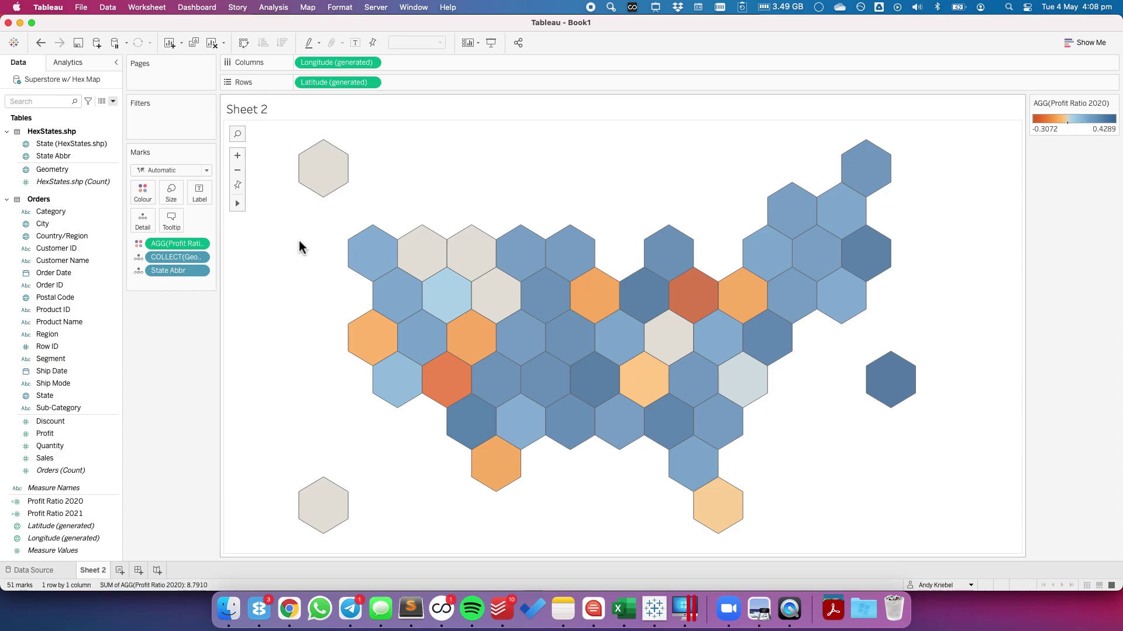
mouse_move(476, 263)
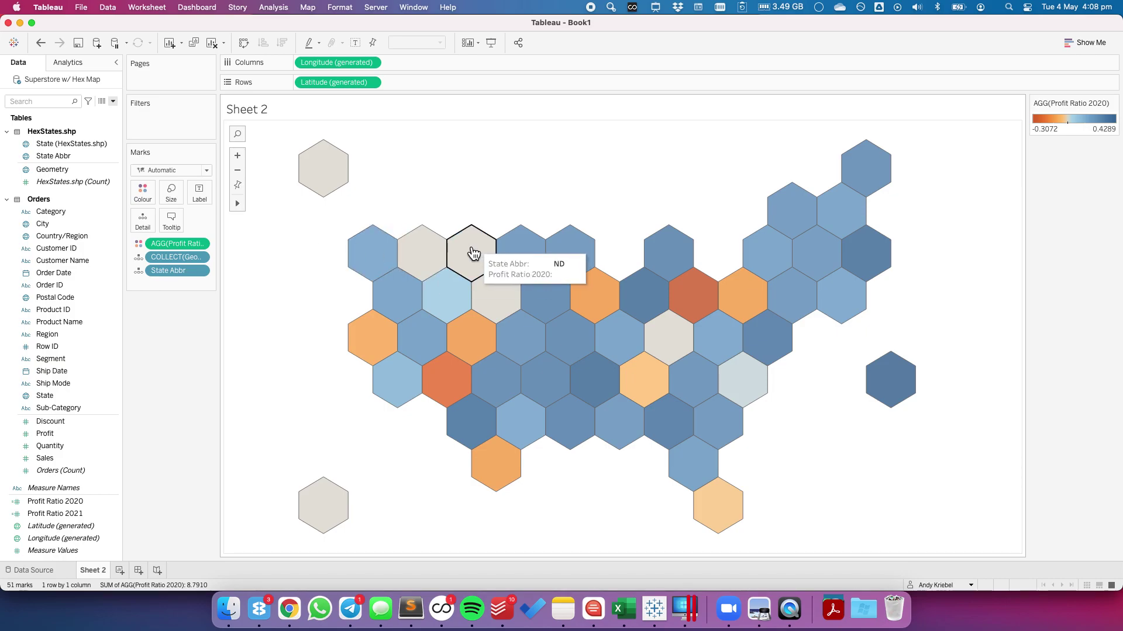
click(334, 83)
drag(334, 83, 426, 80)
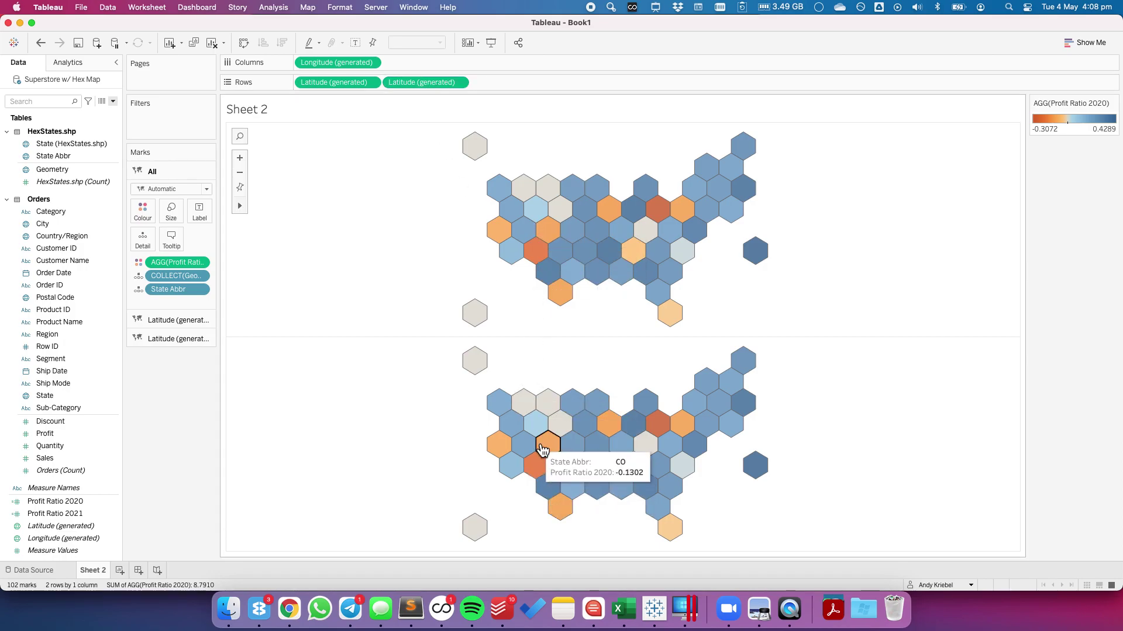
click(463, 82)
key(Return)
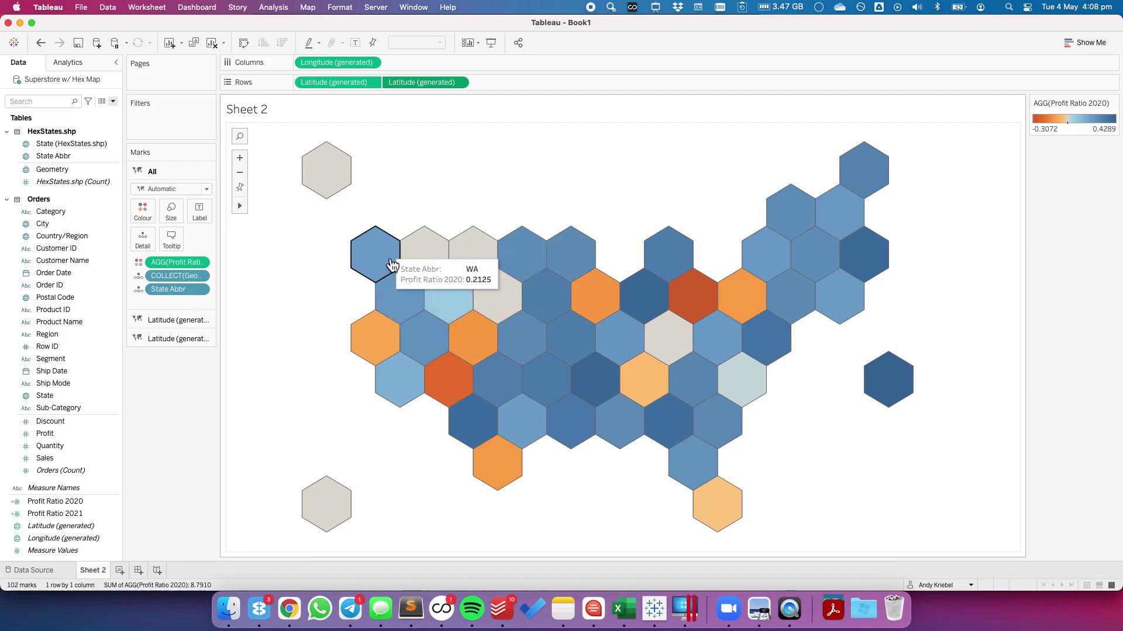
click(40, 47)
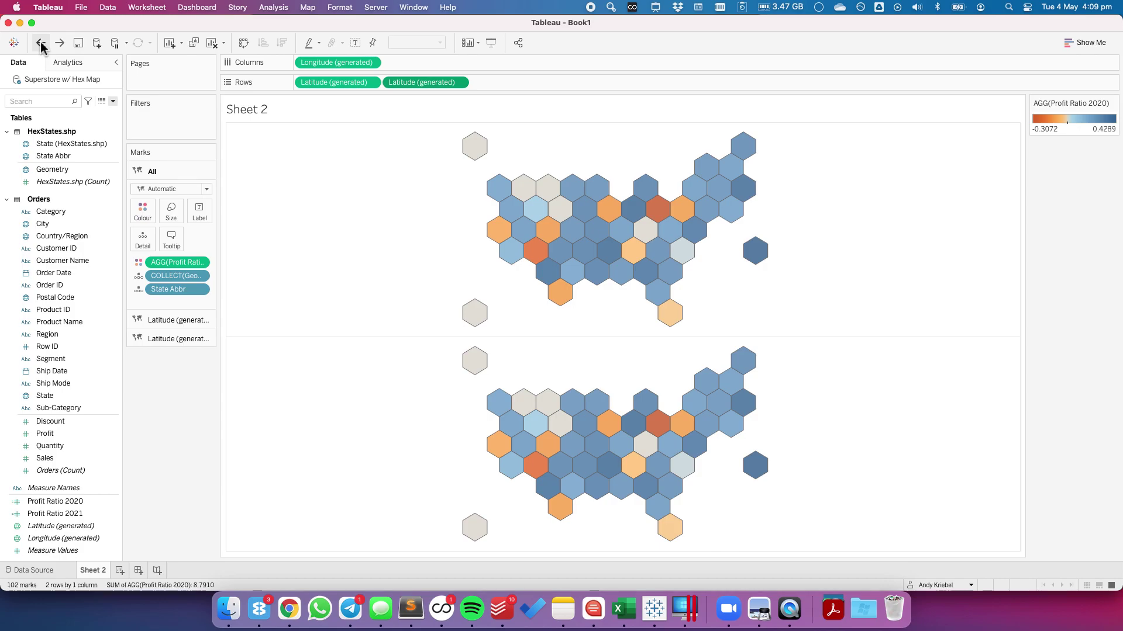
click(427, 83)
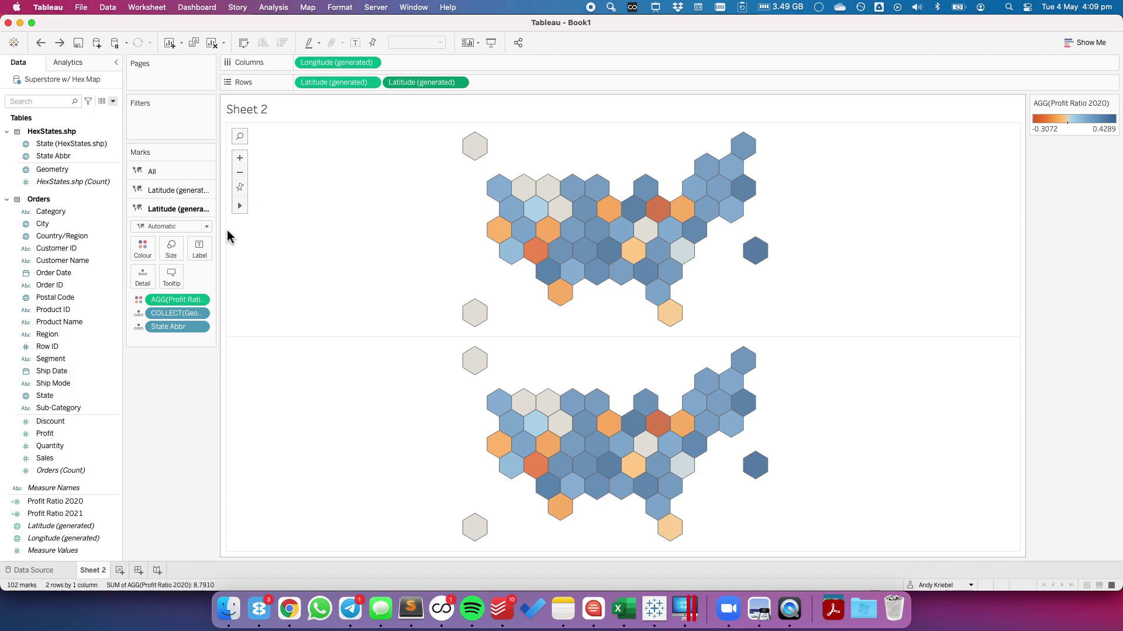
Set the lower map's marks to the filled hexagon shape from the Icons palette.
click(158, 228)
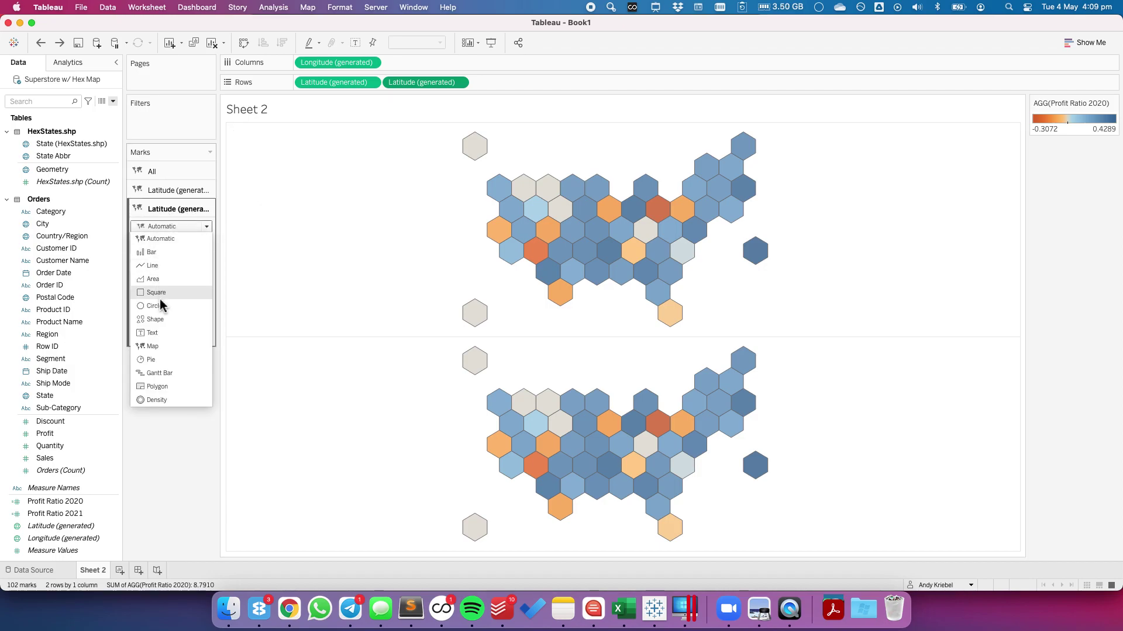
click(159, 317)
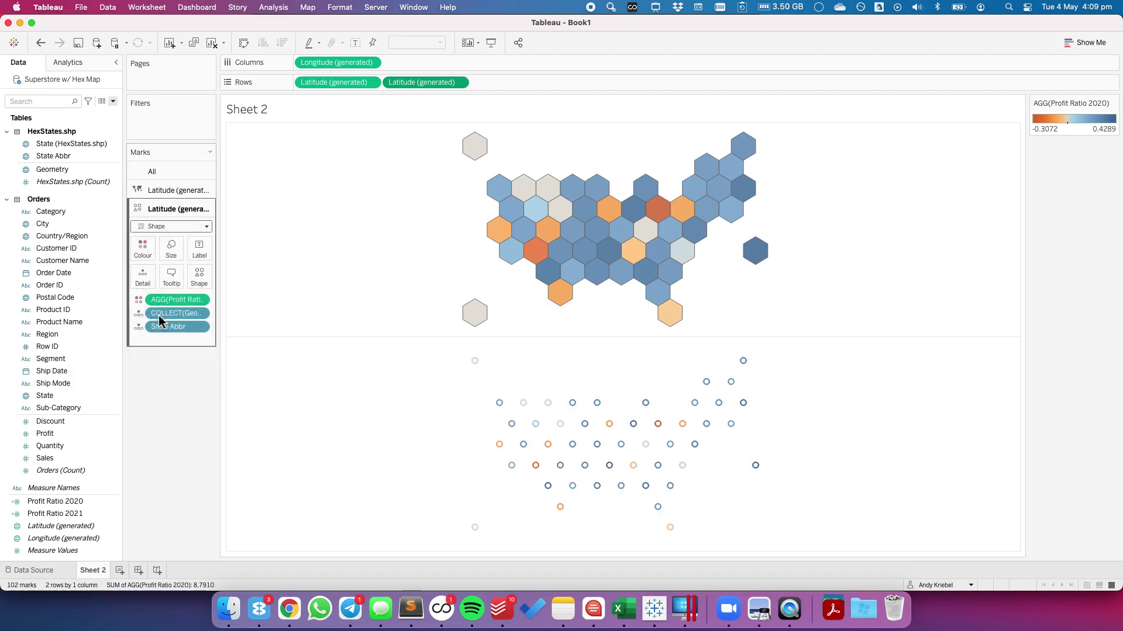
click(199, 276)
click(226, 358)
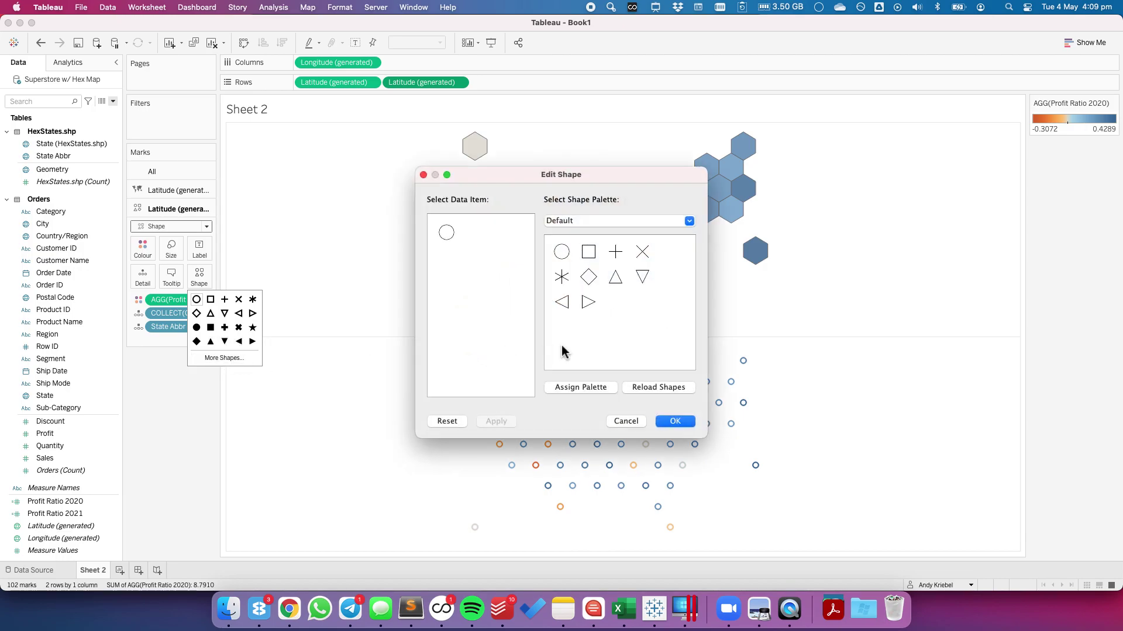
click(565, 221)
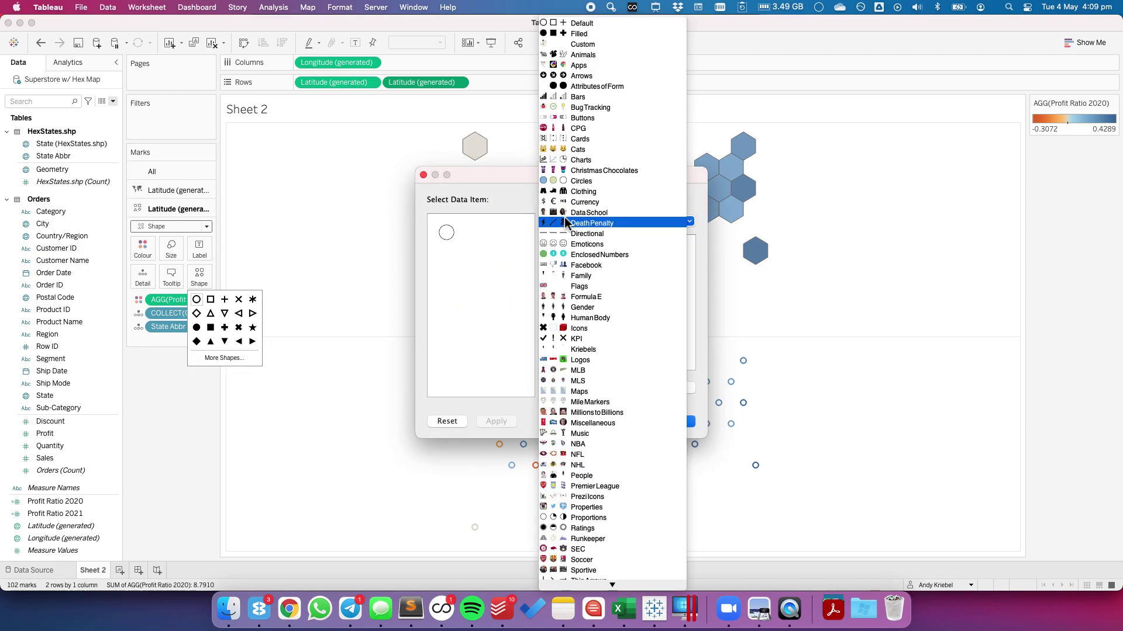
click(576, 328)
click(587, 302)
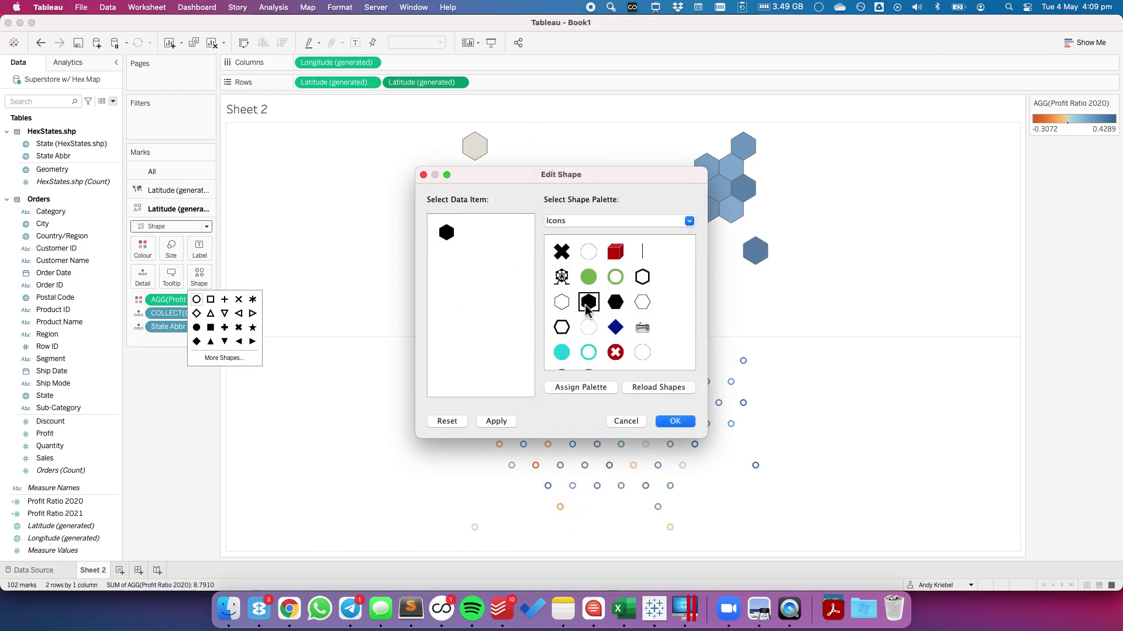
click(672, 421)
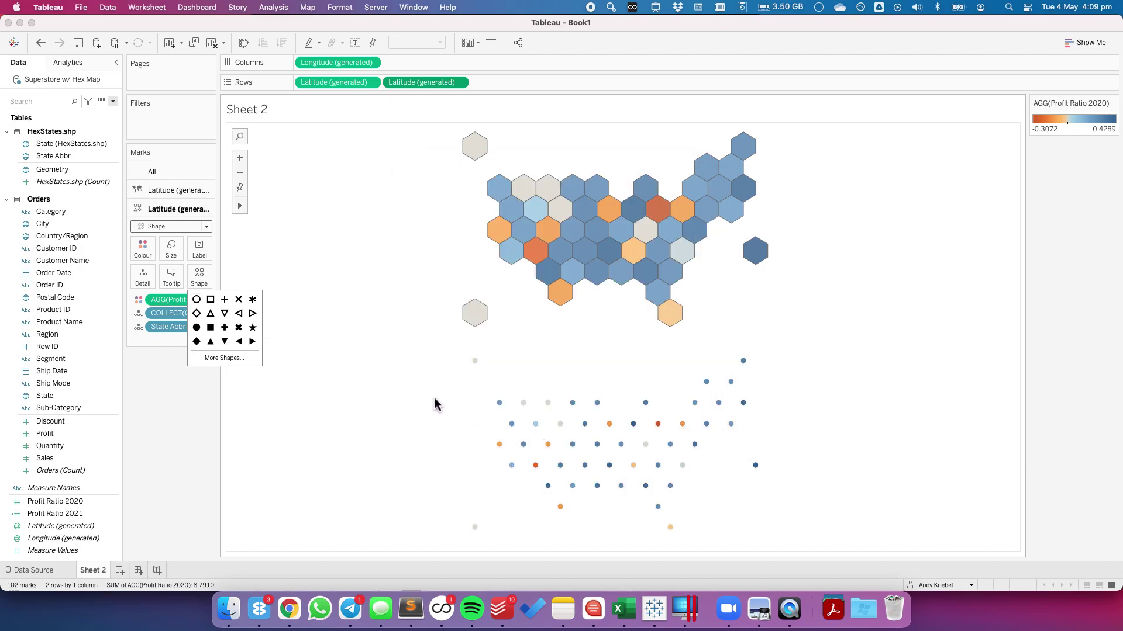
click(159, 422)
Colour the lower map's hexagons by Profit Ratio 2021.
click(58, 515)
drag(58, 514, 142, 247)
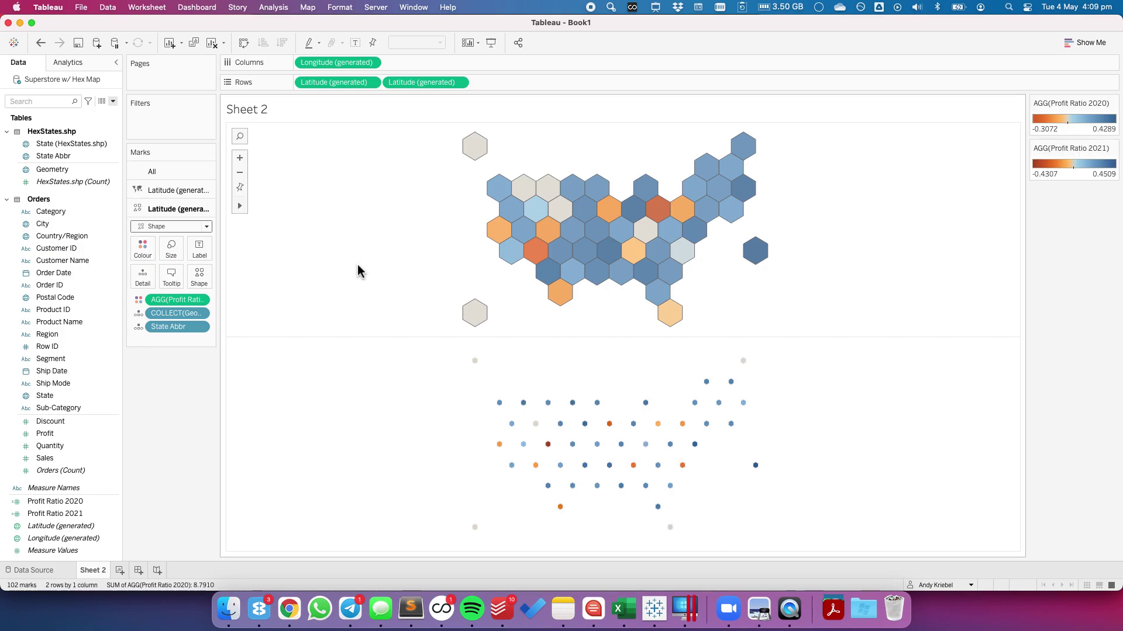
click(143, 248)
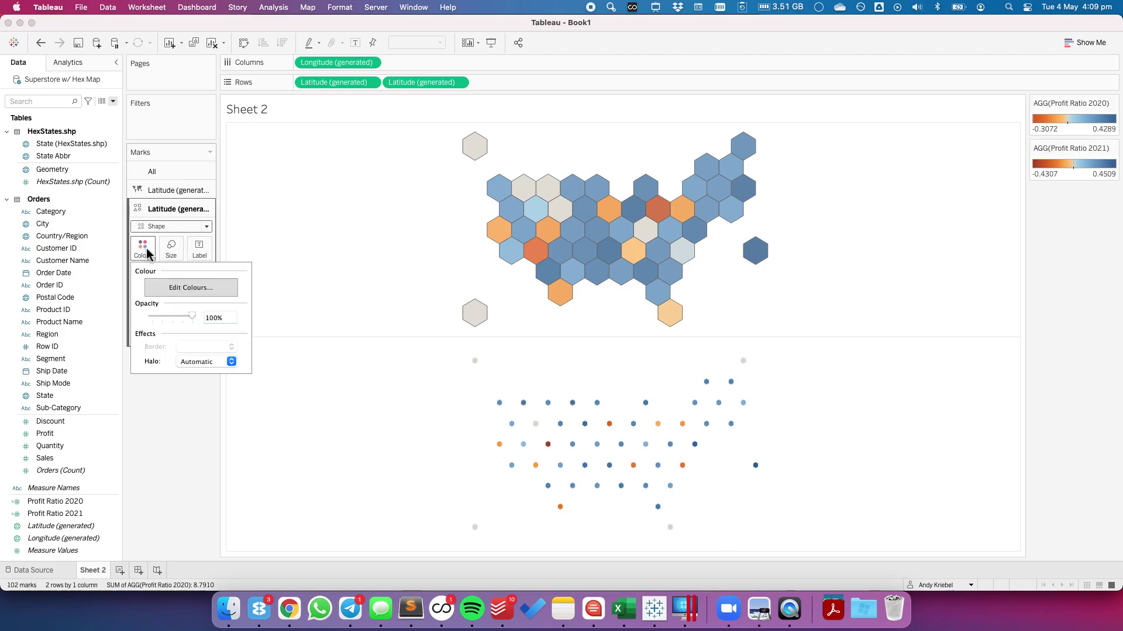
click(332, 305)
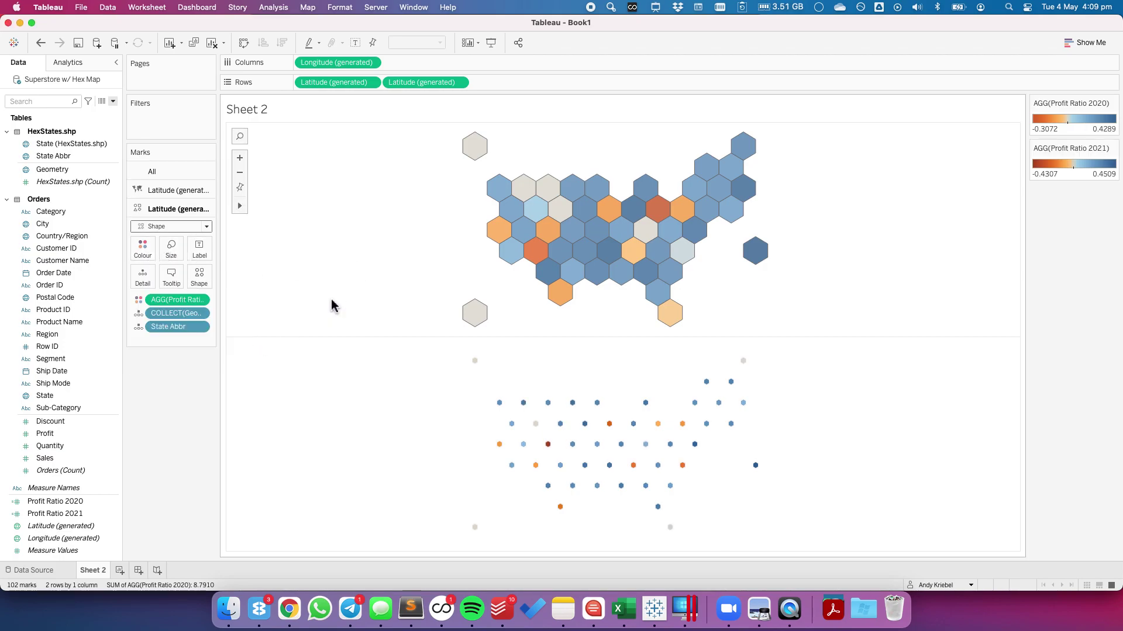
click(459, 82)
Make Latitude a dual axis and enlarge the 2021 hexagons until only a thin 2020 ring shows.
click(437, 206)
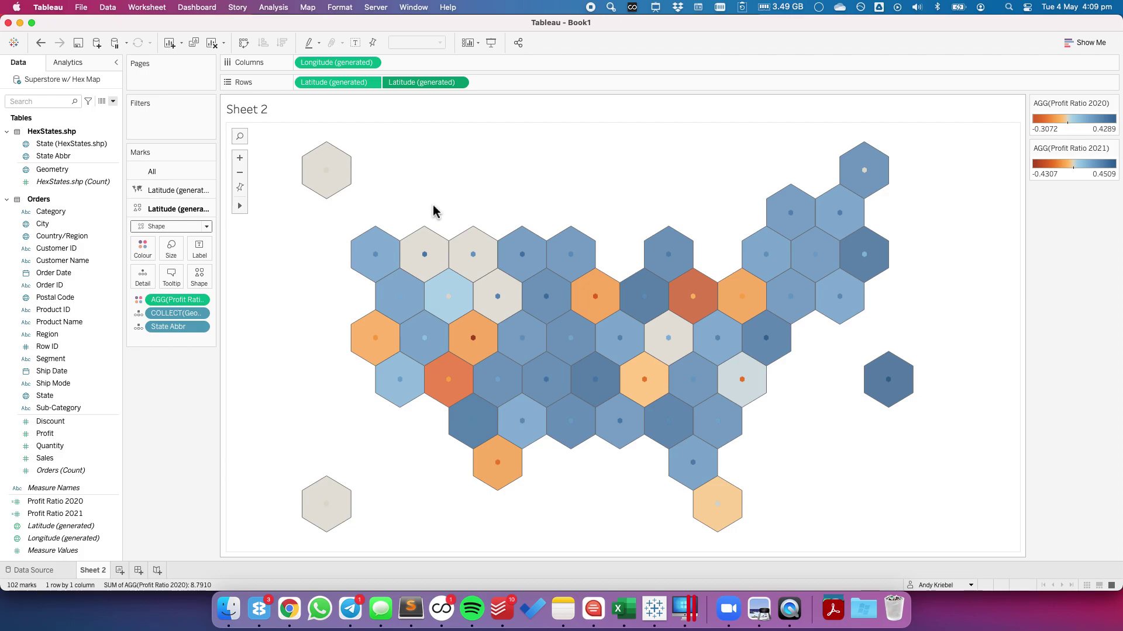
click(172, 248)
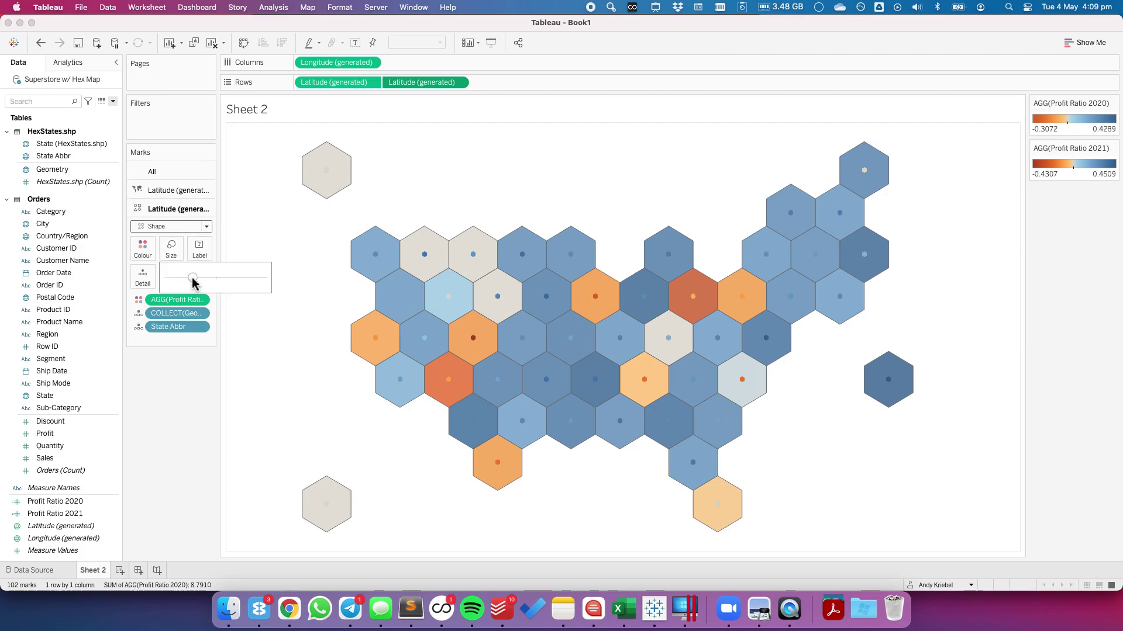
drag(193, 282, 251, 284)
click(253, 277)
click(249, 283)
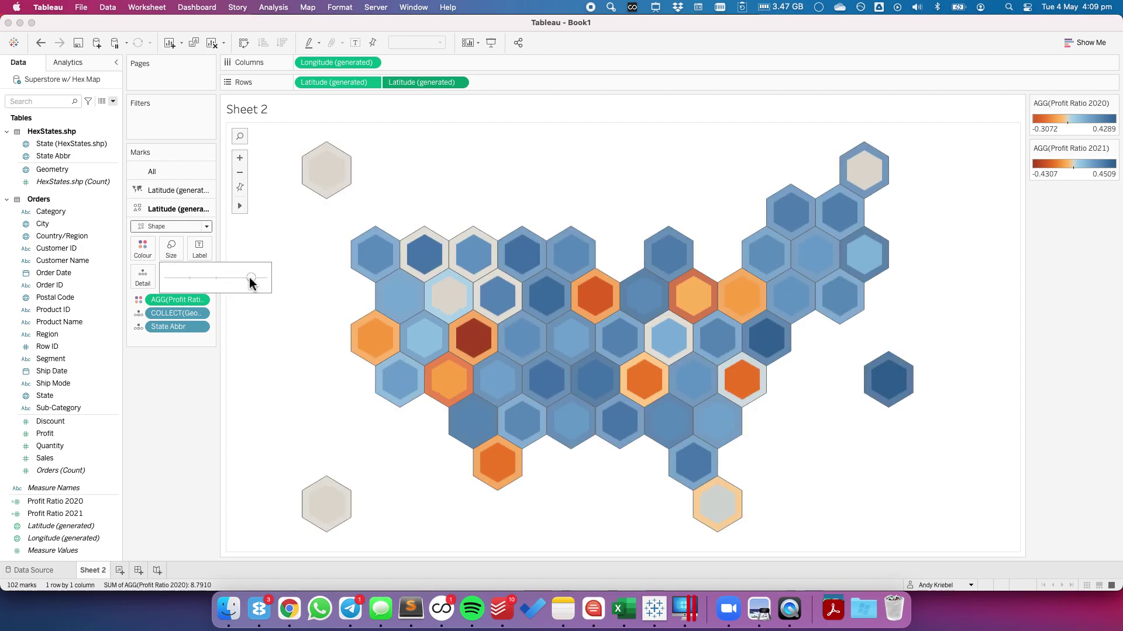
click(500, 178)
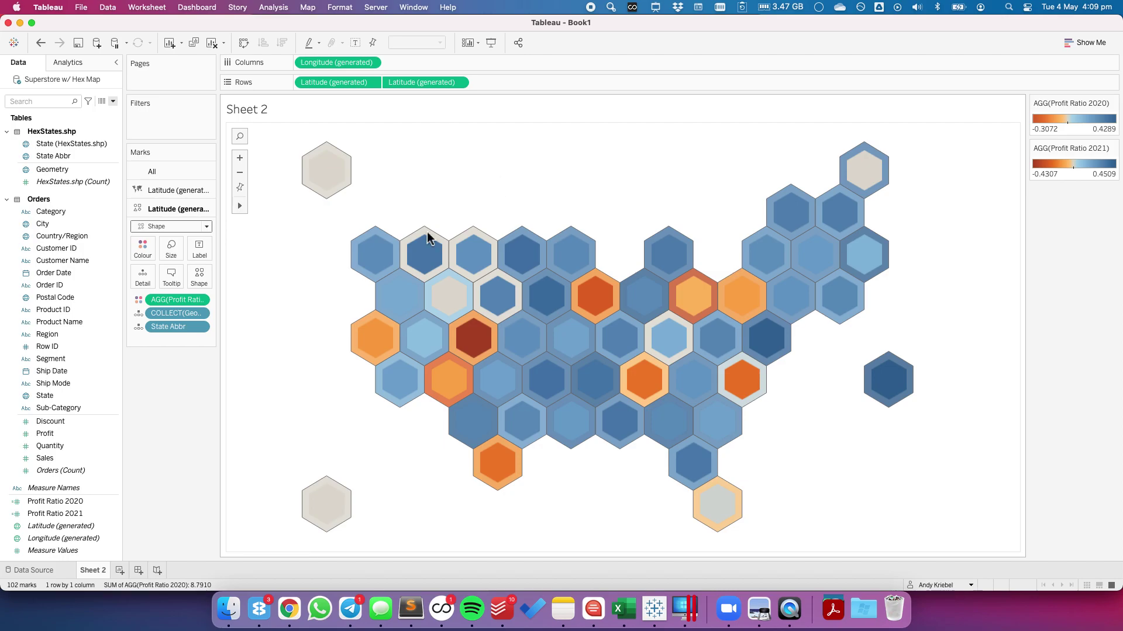
click(143, 251)
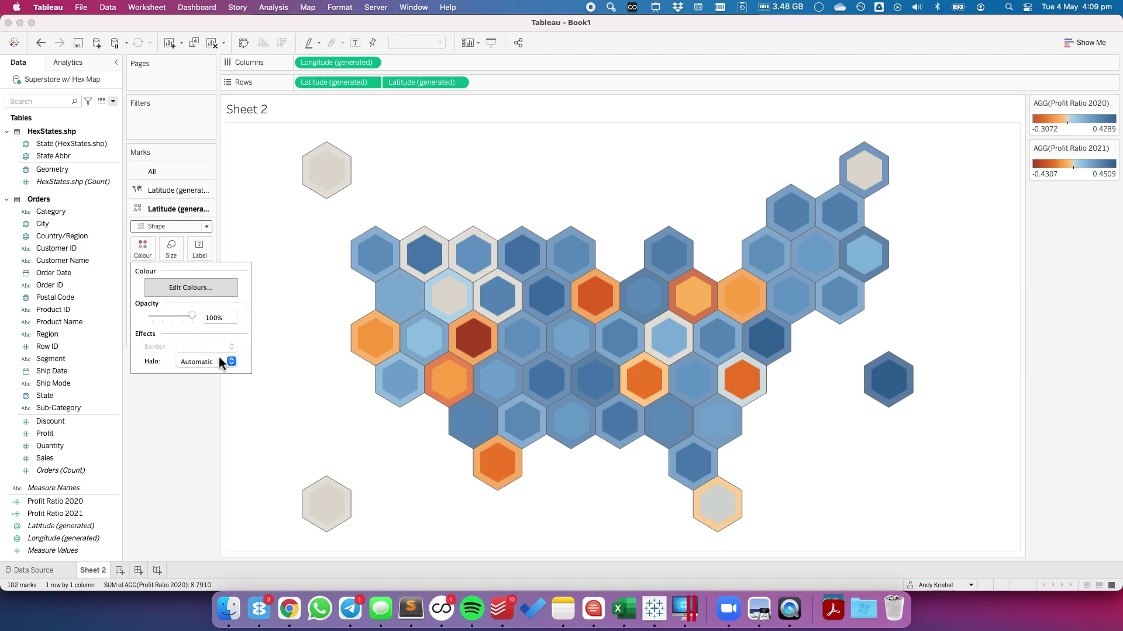
click(304, 314)
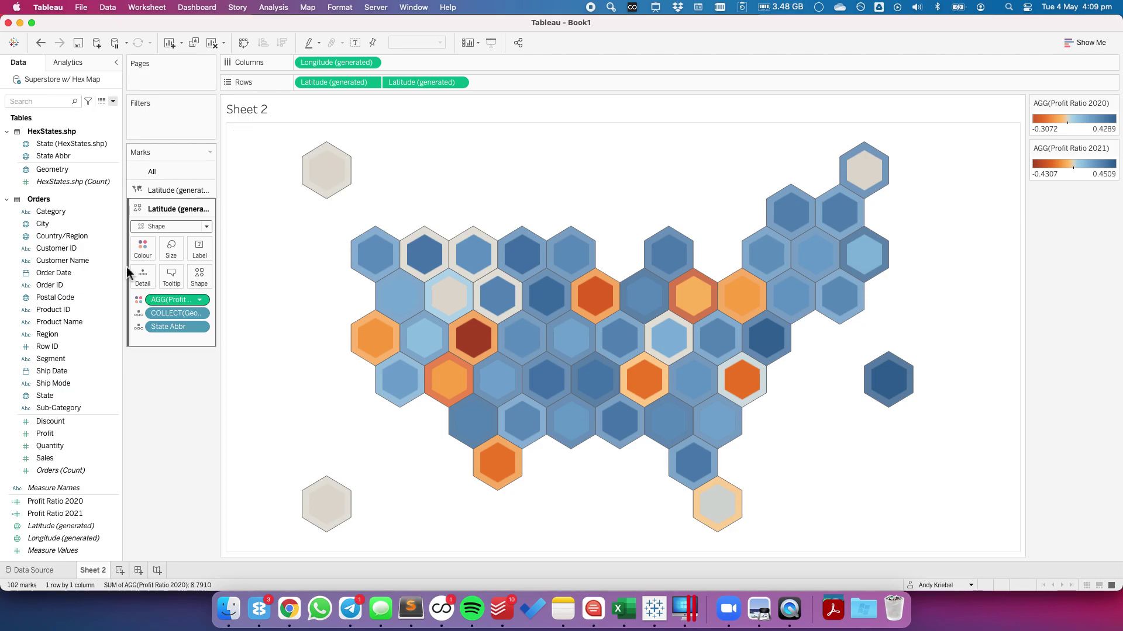
Label each hexagon with State Abbr and Profit Ratio 2021, aligned middle centre.
click(141, 327)
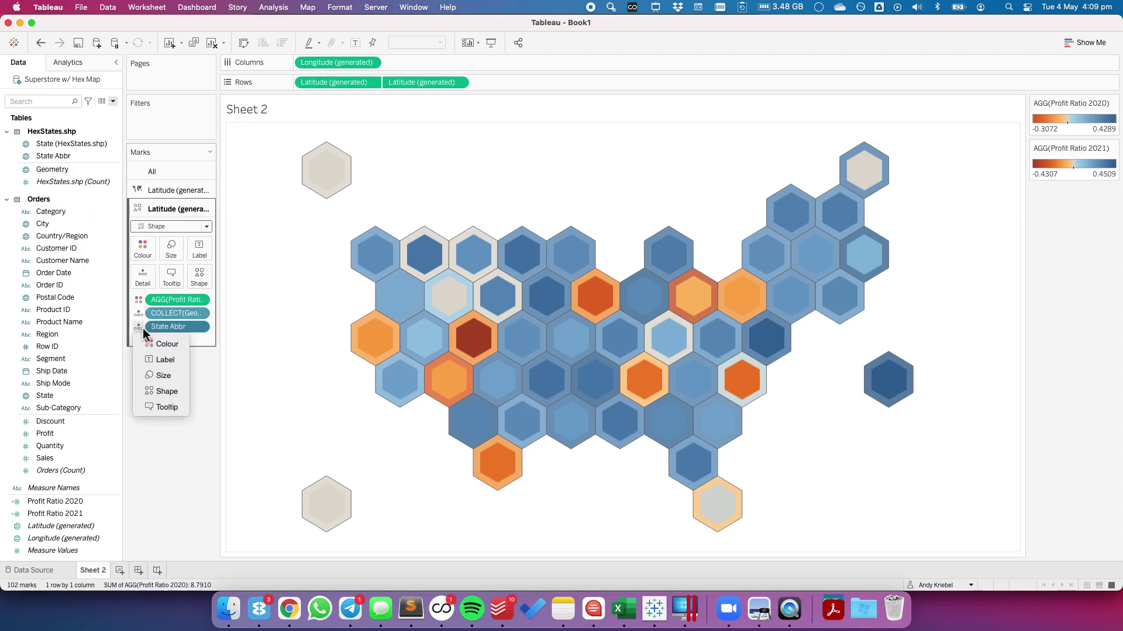
click(166, 363)
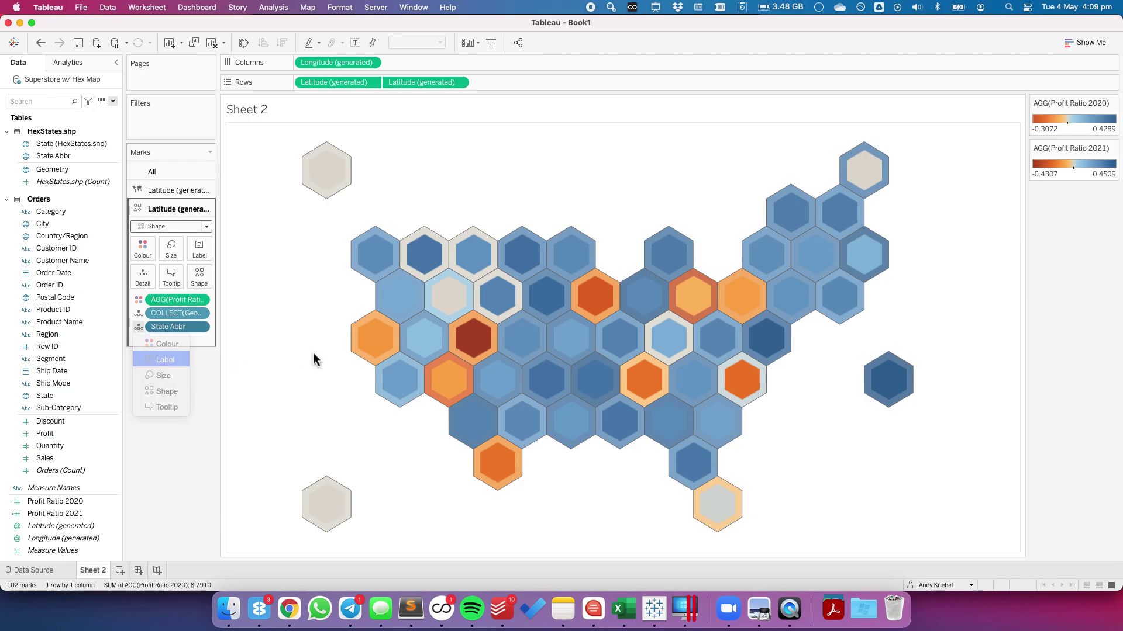
click(202, 248)
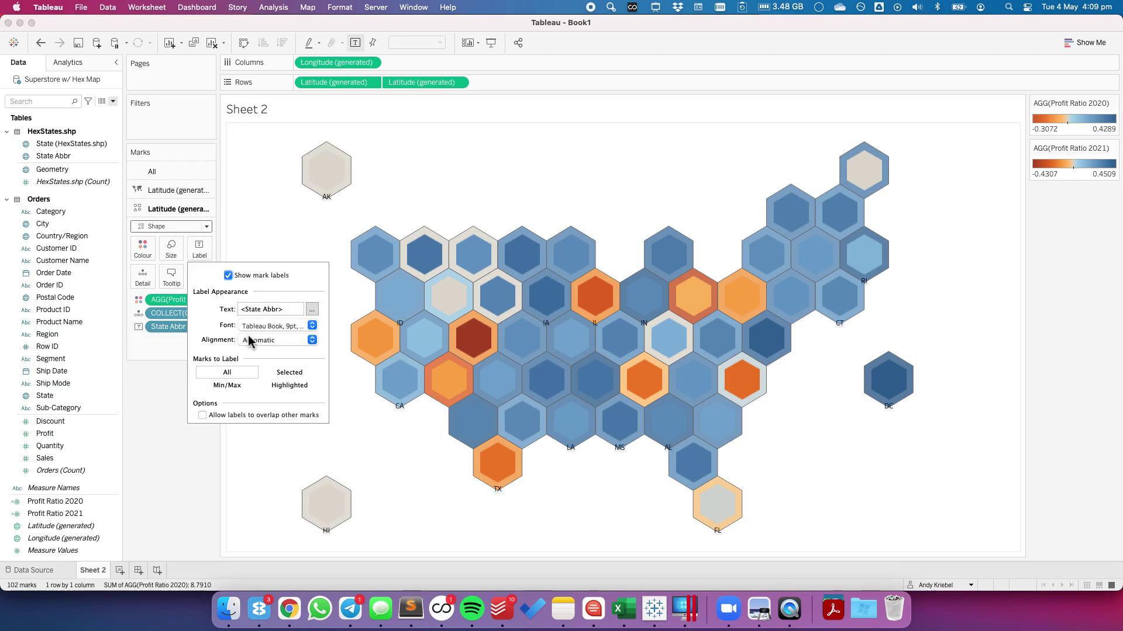
click(263, 341)
click(270, 394)
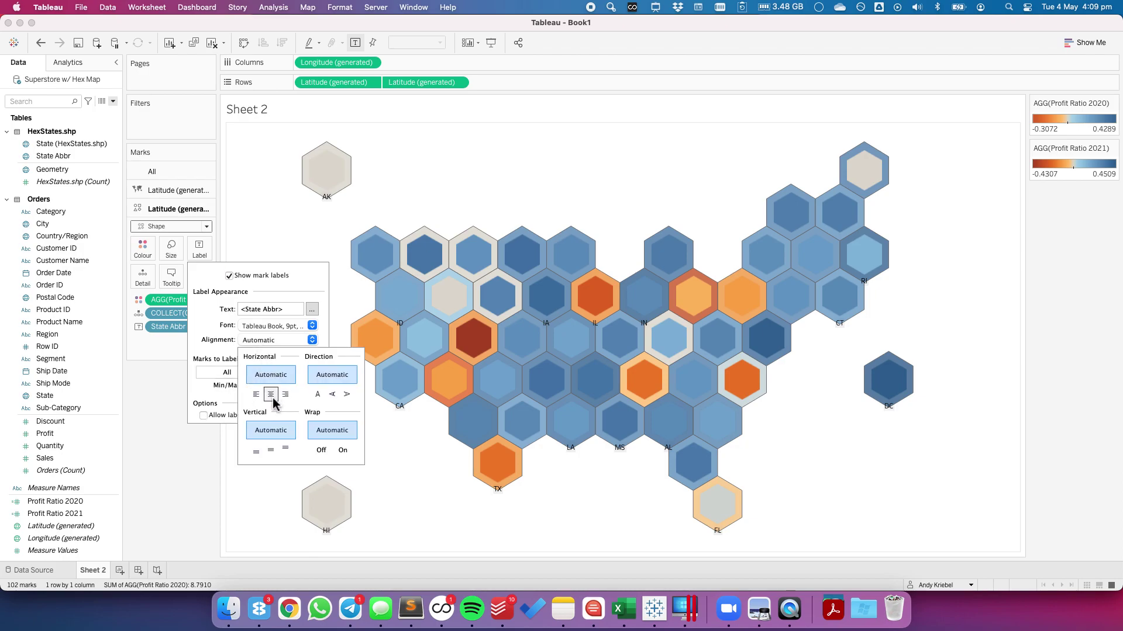
click(270, 449)
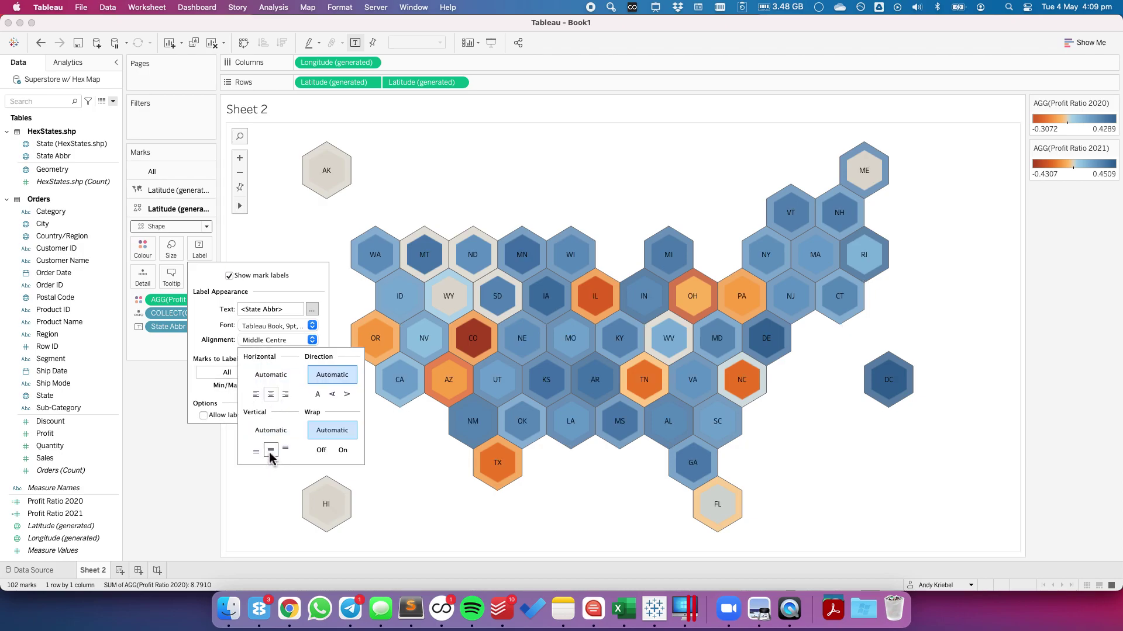
click(205, 422)
click(170, 464)
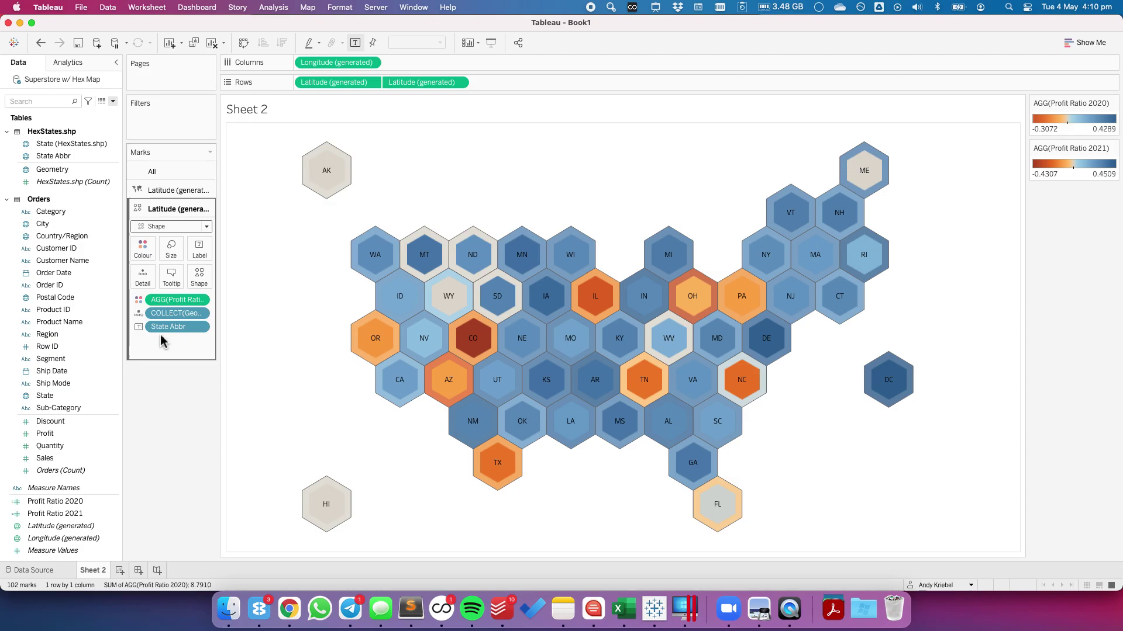
drag(58, 512, 200, 252)
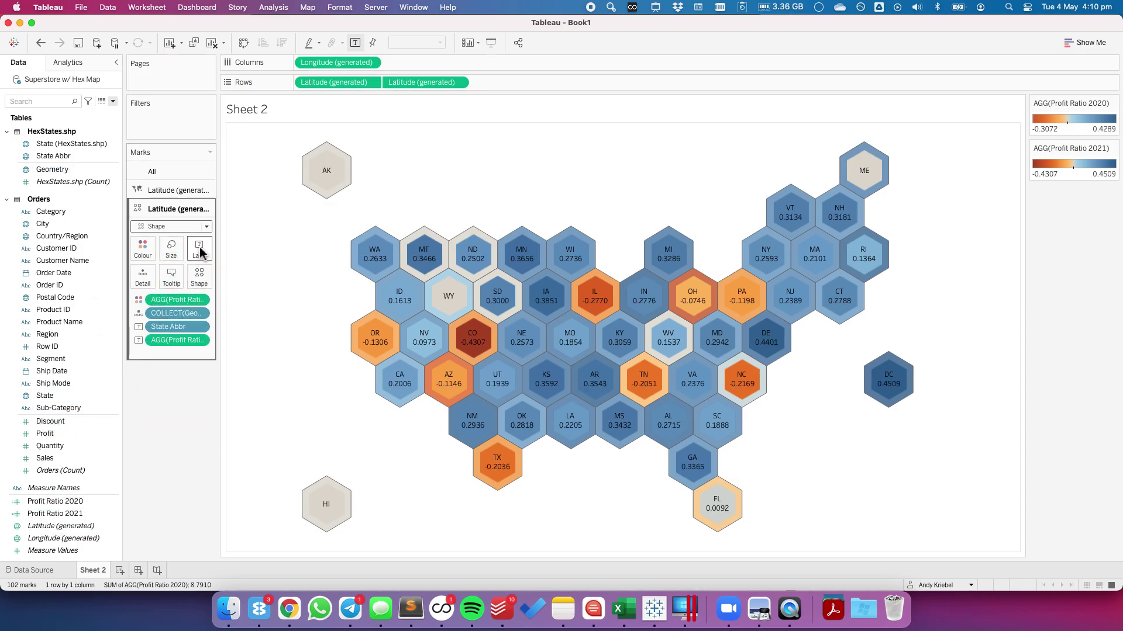
Set the default number format of Profit Ratio 2020 and 2021 to Percentage, 0 decimals.
click(82, 502)
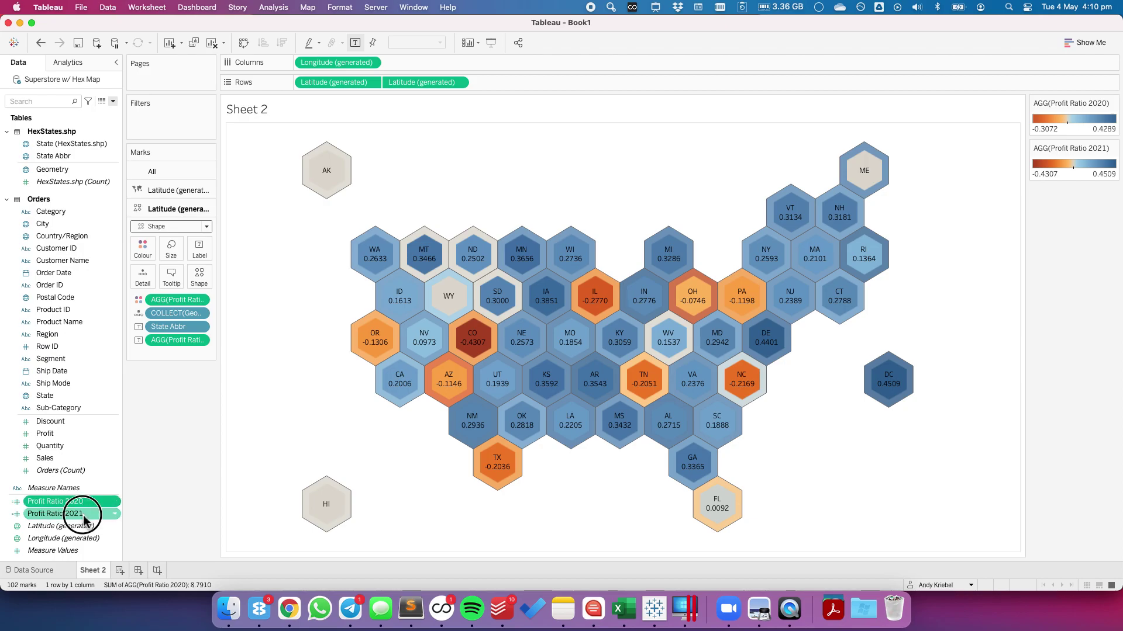
shift+click(83, 514)
right_click(84, 514)
mouse_move(169, 463)
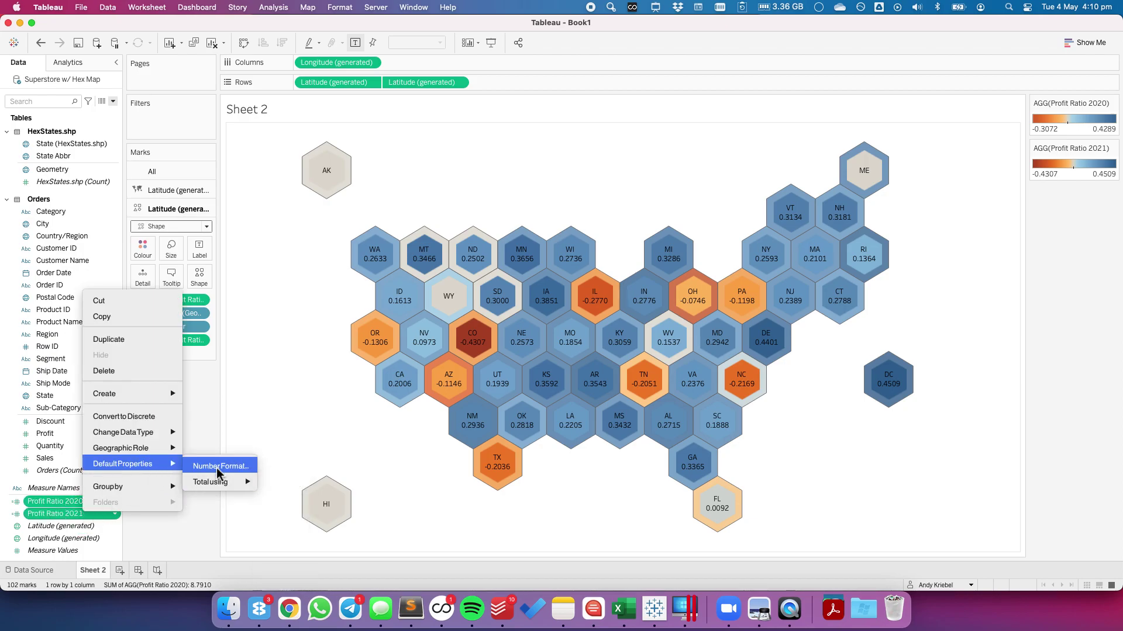
click(221, 466)
click(484, 330)
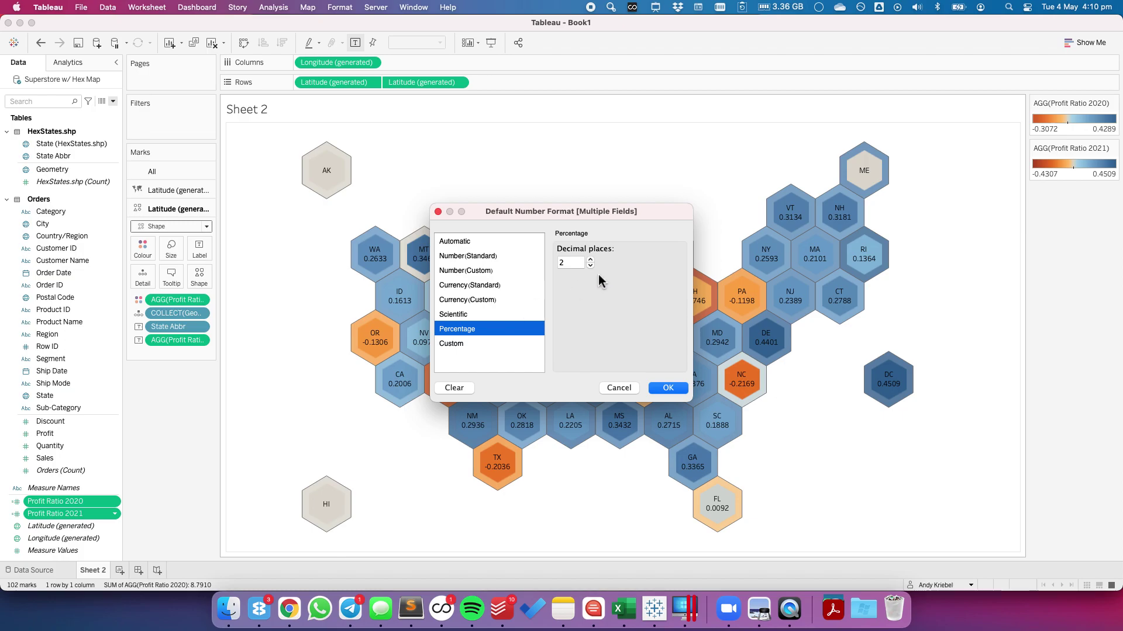
click(590, 266)
click(667, 388)
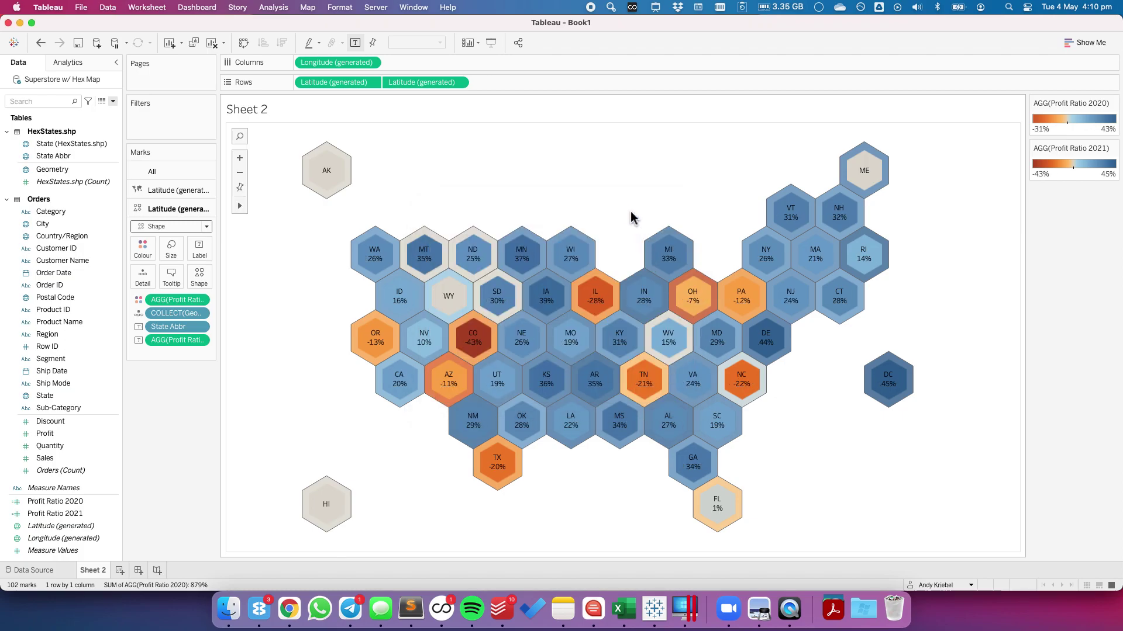